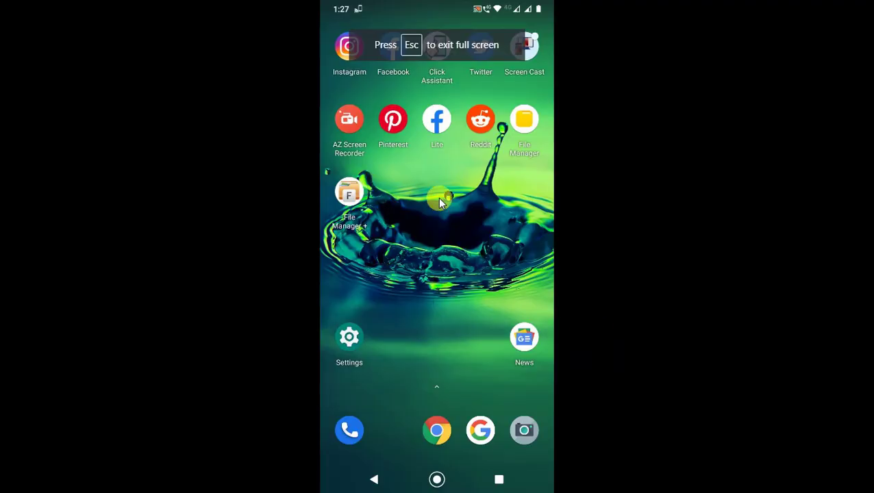
Step: Switch to Google Drive and show the files in My Drive
scroll(438, 198, down, 3)
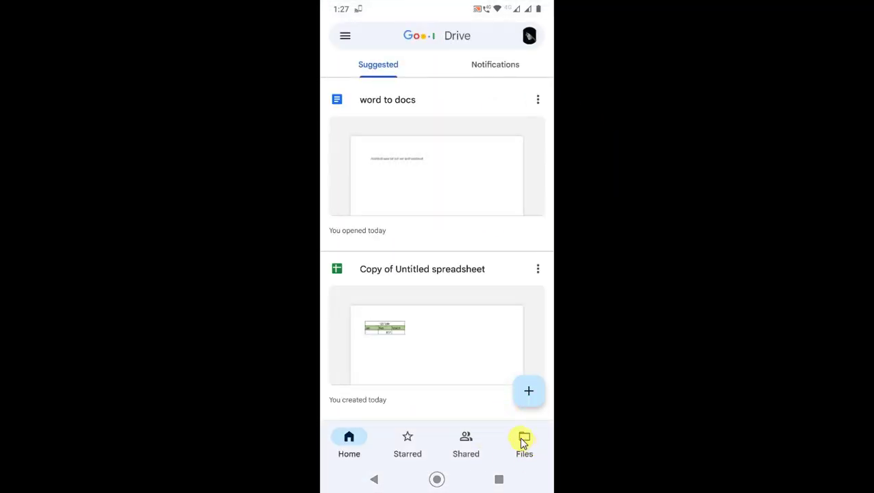
click(524, 442)
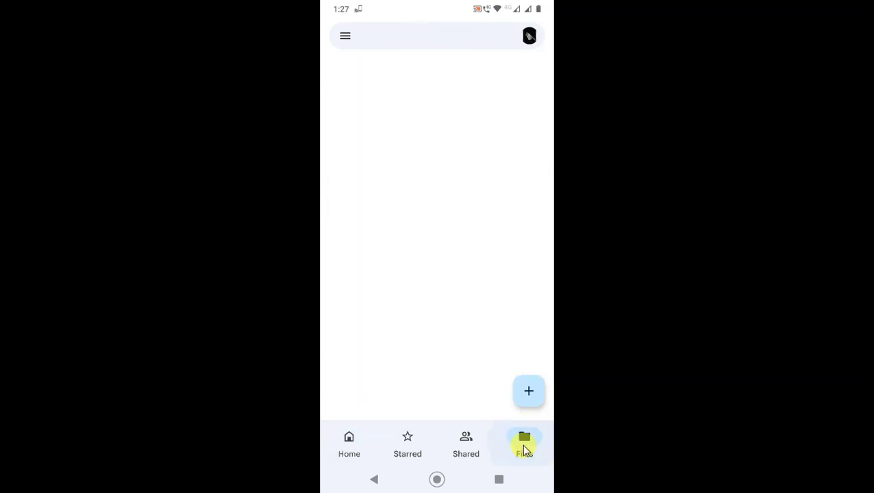
click(526, 392)
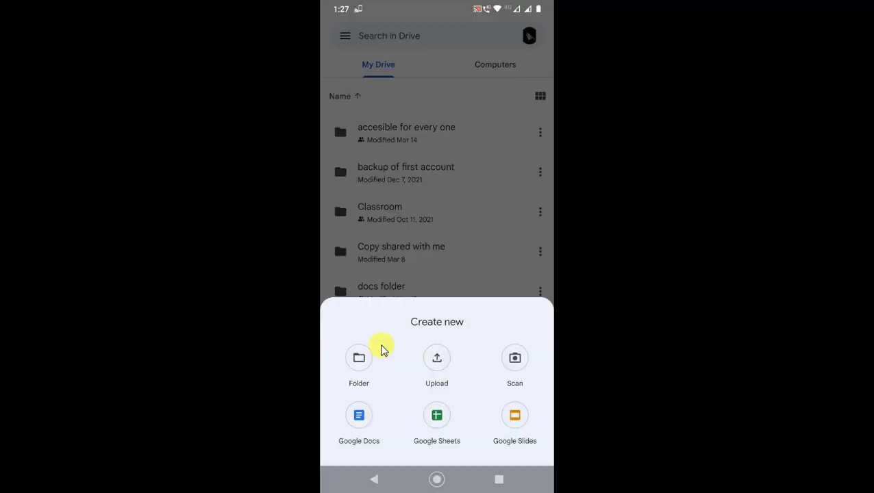
click(438, 352)
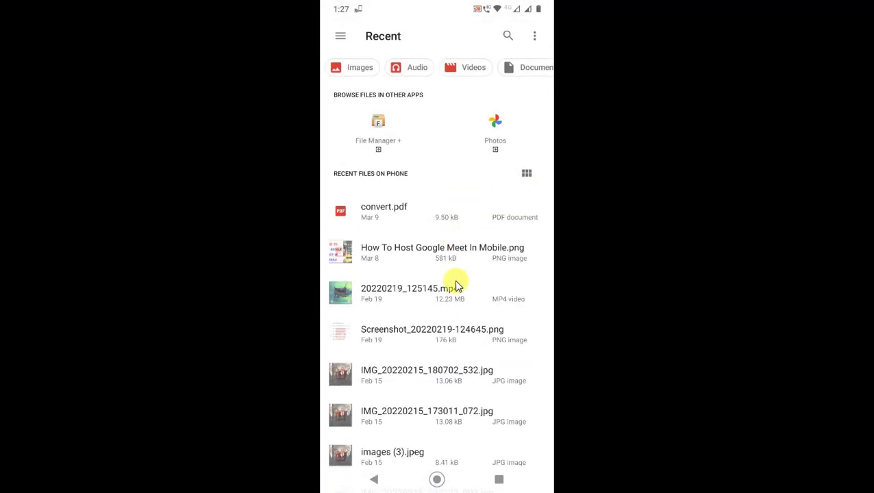
scroll(378, 305, down, 8)
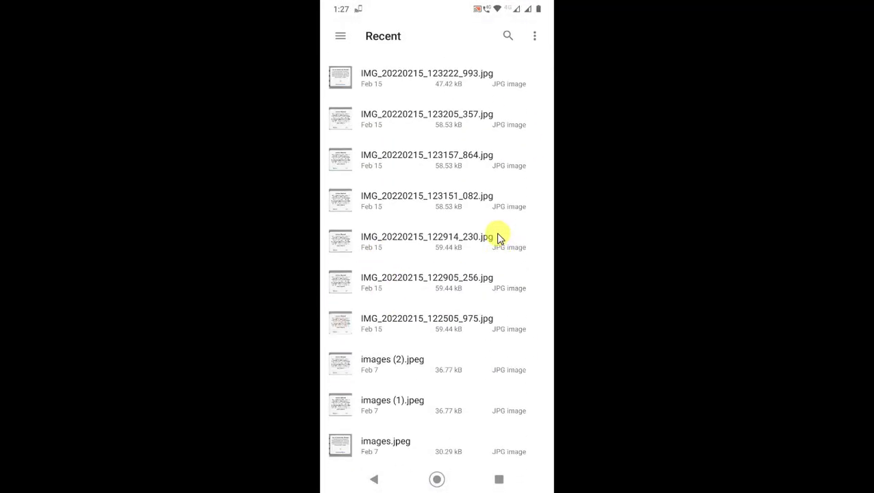
scroll(498, 238, up, 10)
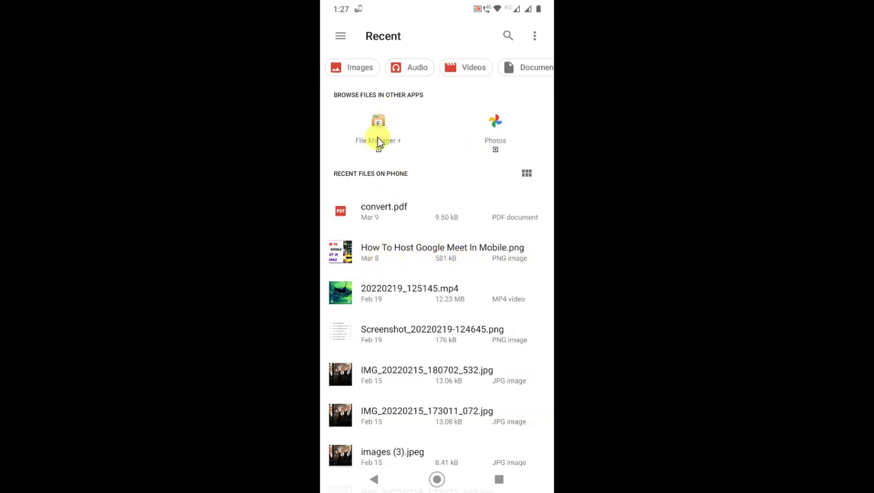
click(340, 38)
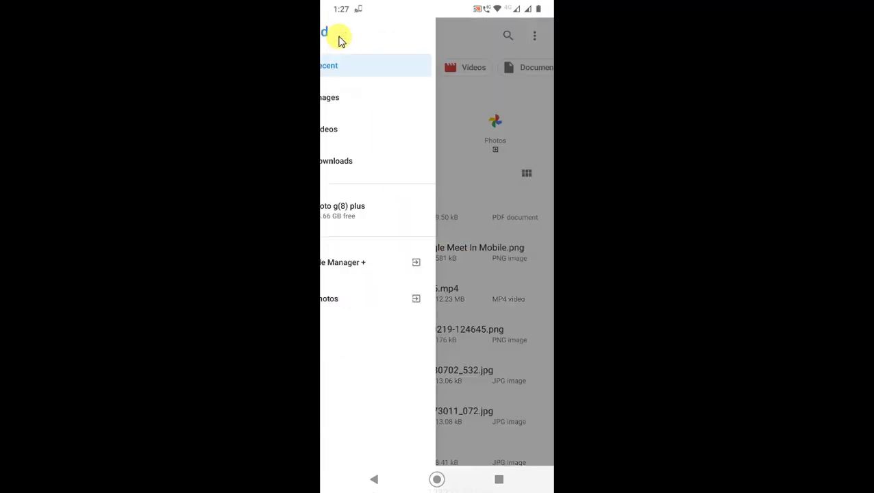
click(386, 214)
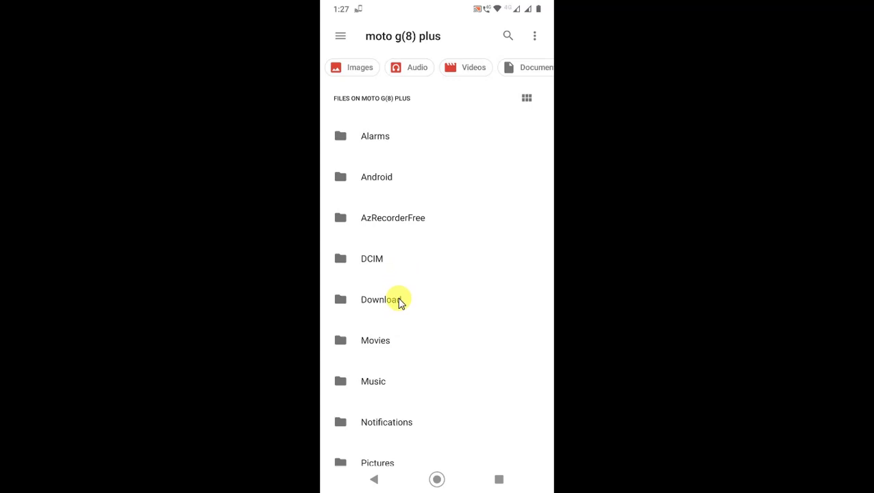
key(Escape)
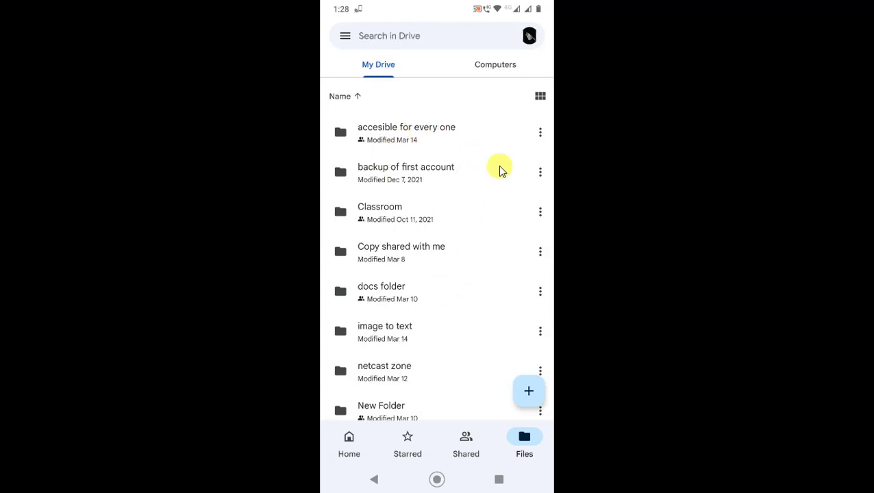
Step: Create a new folder named "Mobile photo" in My Drive
scroll(491, 221, down, 1)
scroll(490, 220, up, 1)
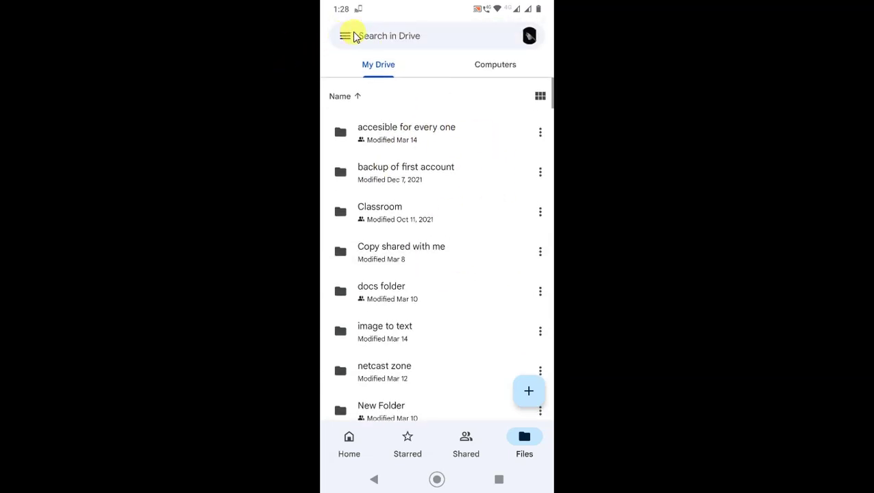
click(527, 391)
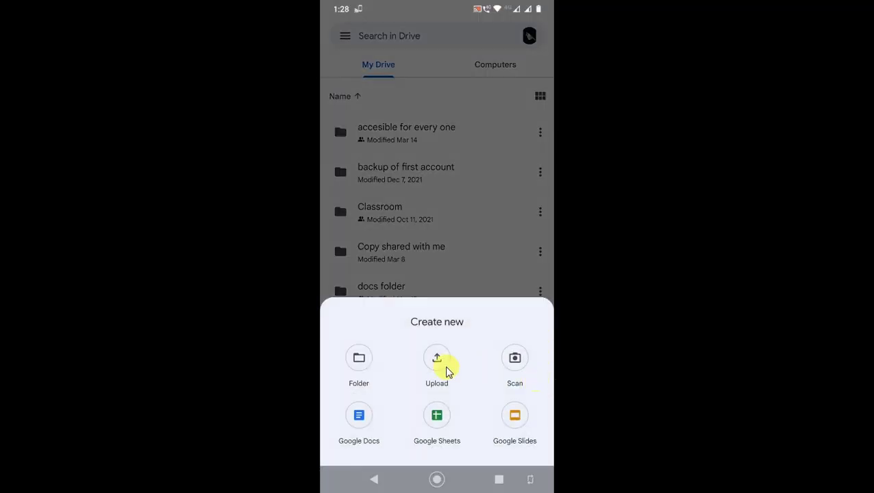
click(357, 361)
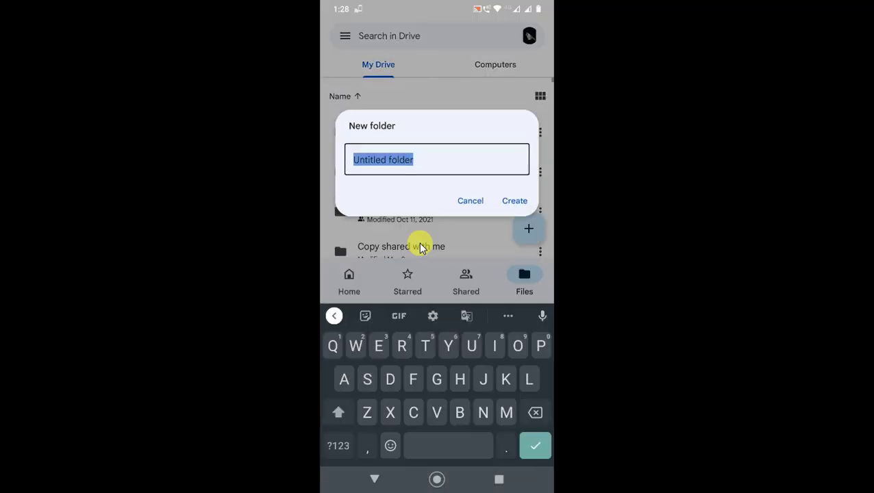
text(Mobile)
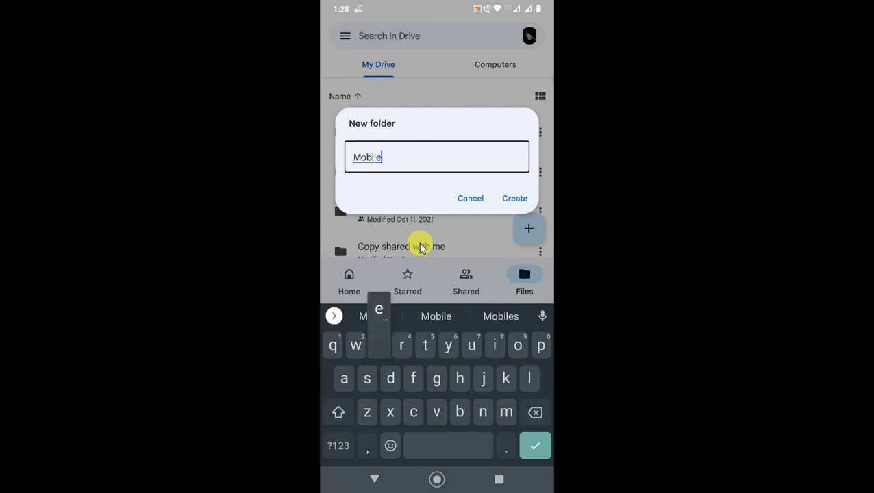
text( photo)
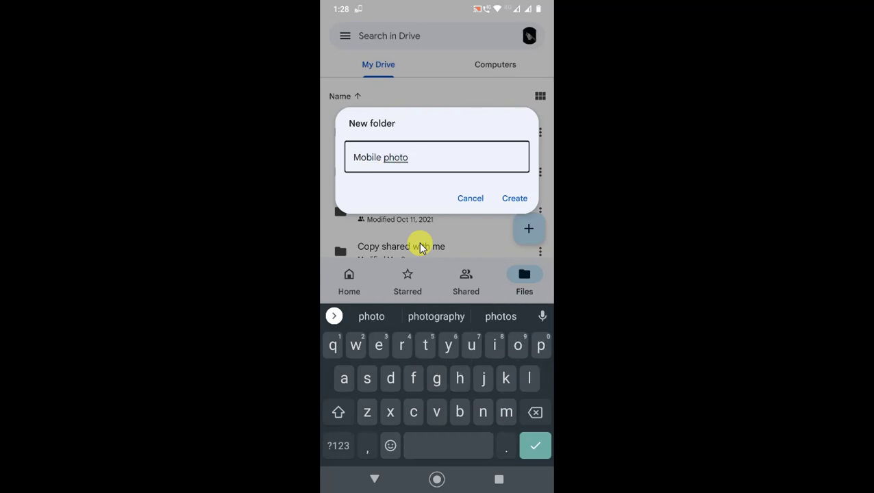
click(529, 193)
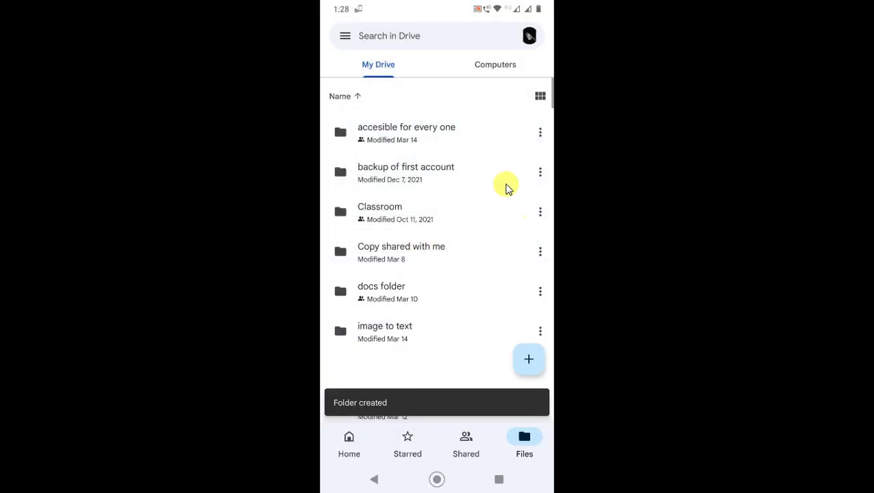
Step: Open the Mobile photo folder and start a file upload into it
scroll(472, 322, down, 1)
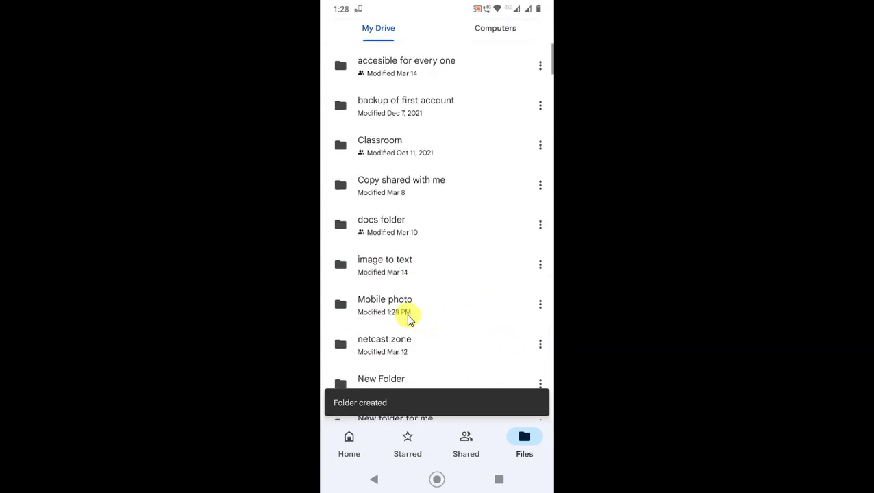
click(407, 311)
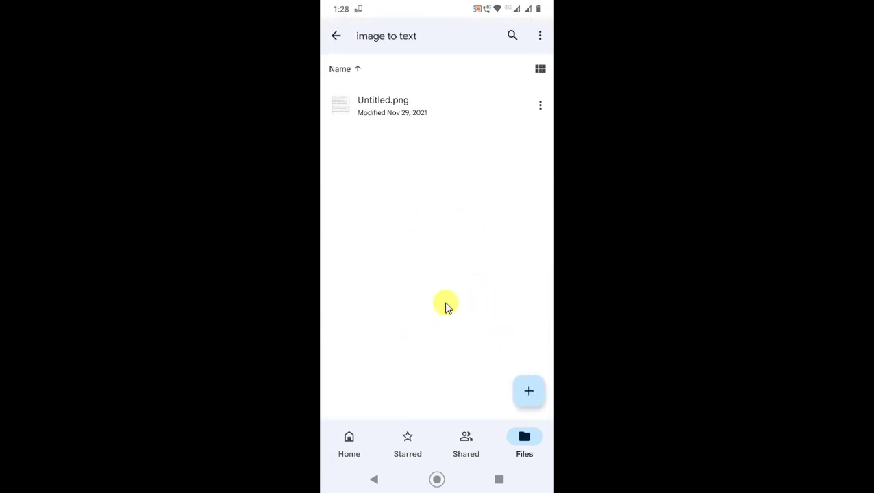
right_click(453, 270)
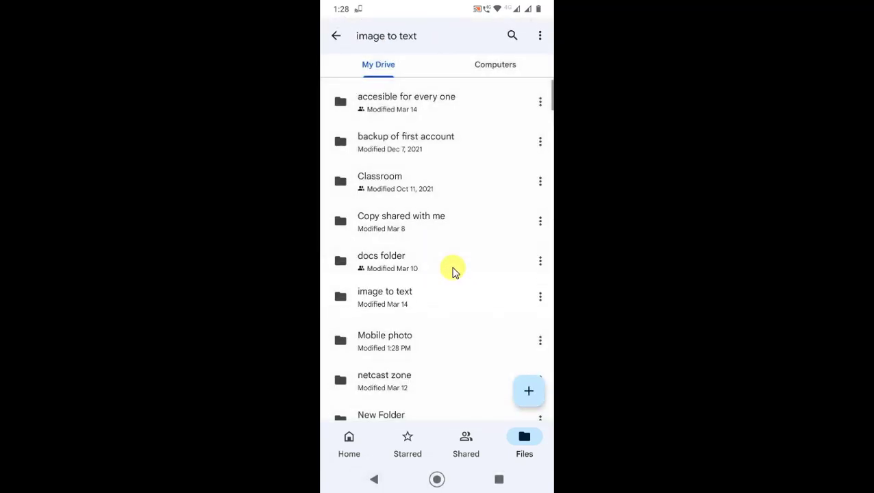
scroll(453, 271, down, 1)
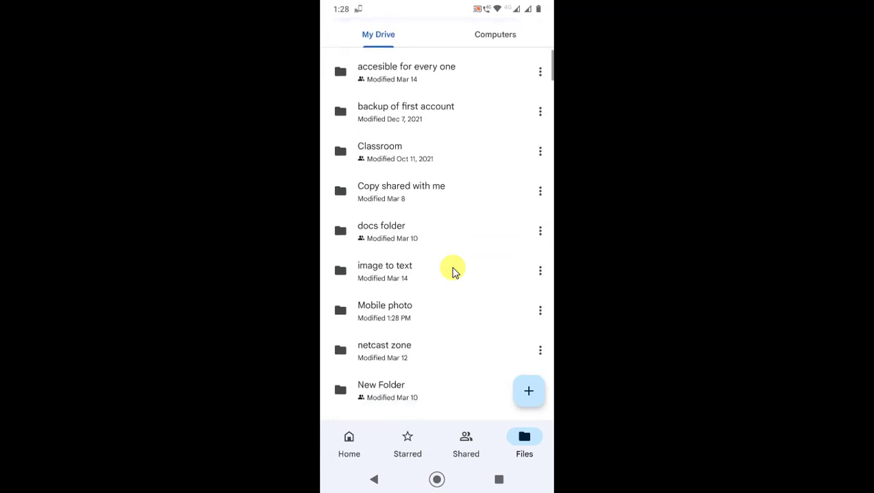
click(403, 305)
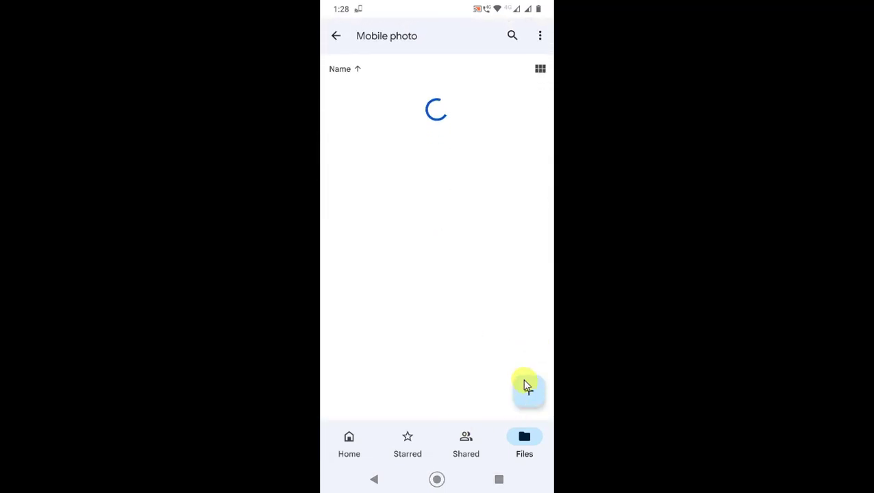
click(520, 378)
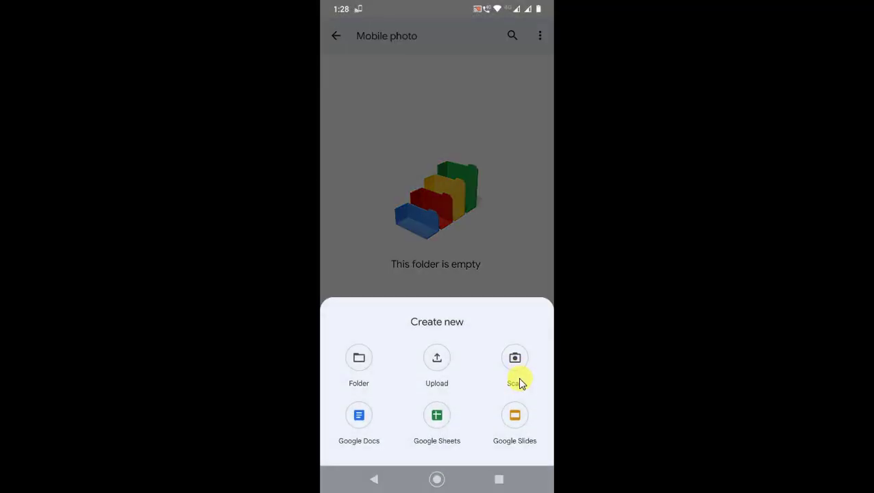
click(429, 365)
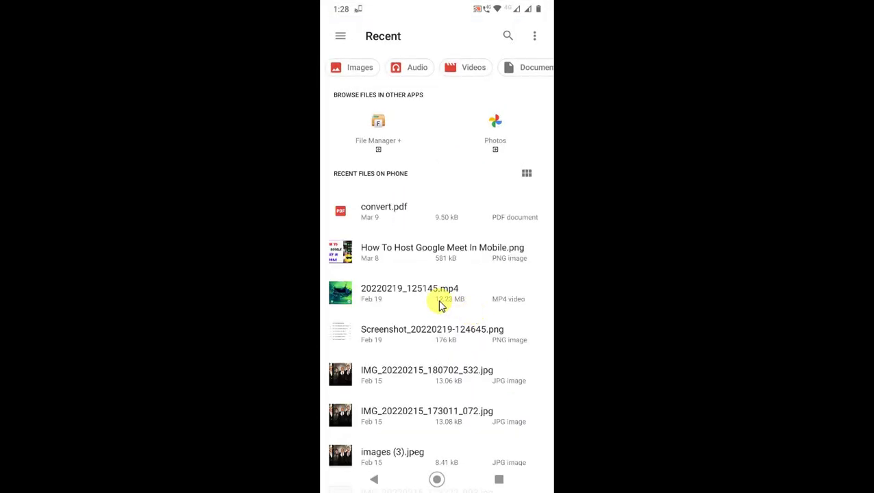
click(439, 252)
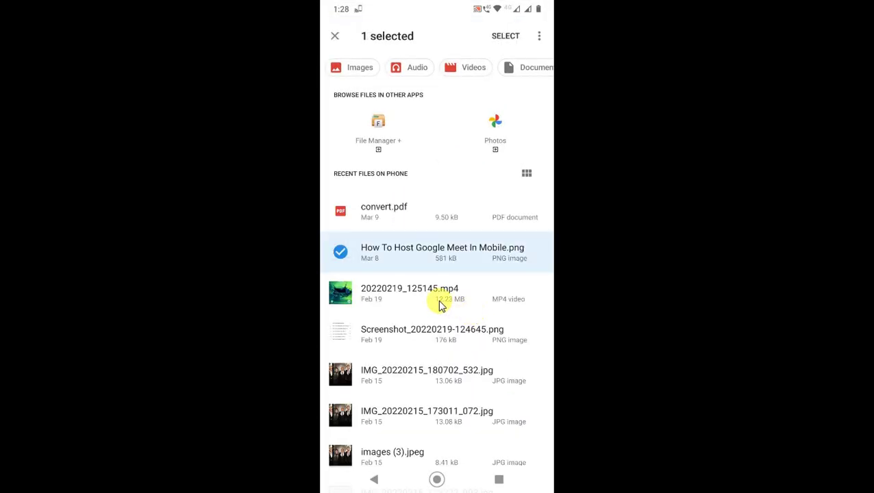
click(442, 305)
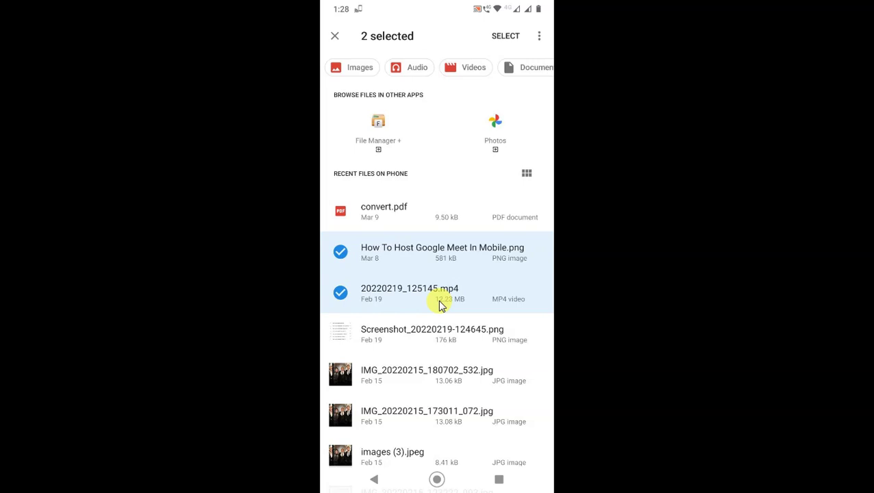
click(439, 302)
click(420, 248)
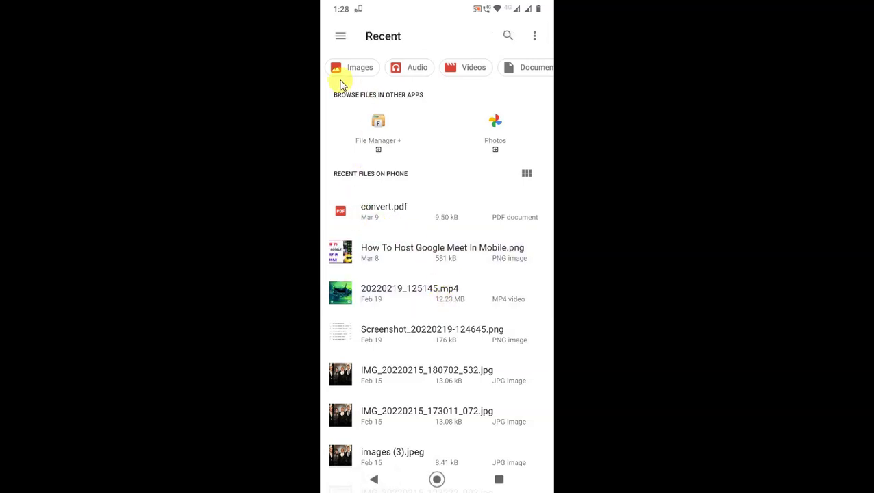
Step: Browse the moto g(8) plus phone storage for the upload and open its Download folder
click(340, 36)
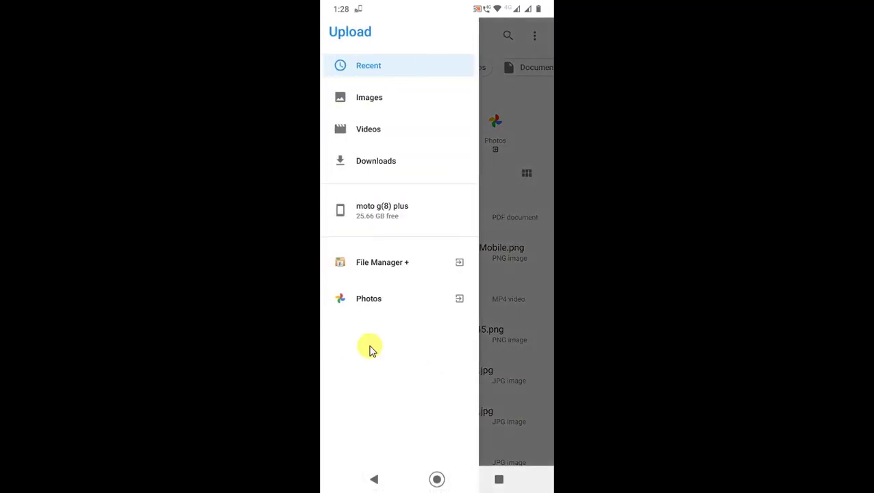
click(375, 209)
click(466, 267)
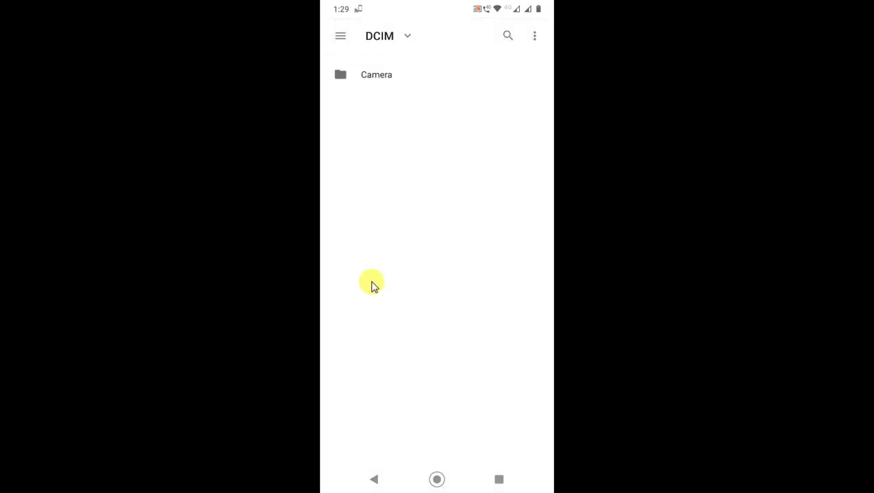
right_click(371, 287)
right_click(371, 286)
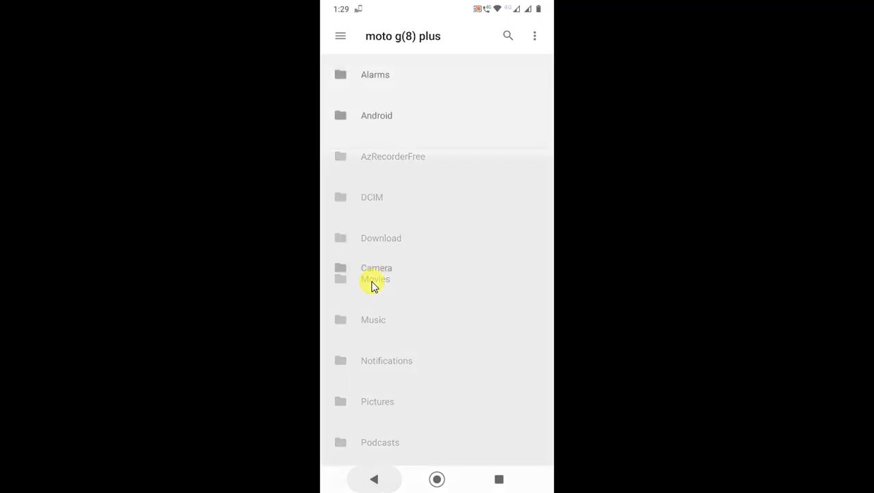
click(371, 284)
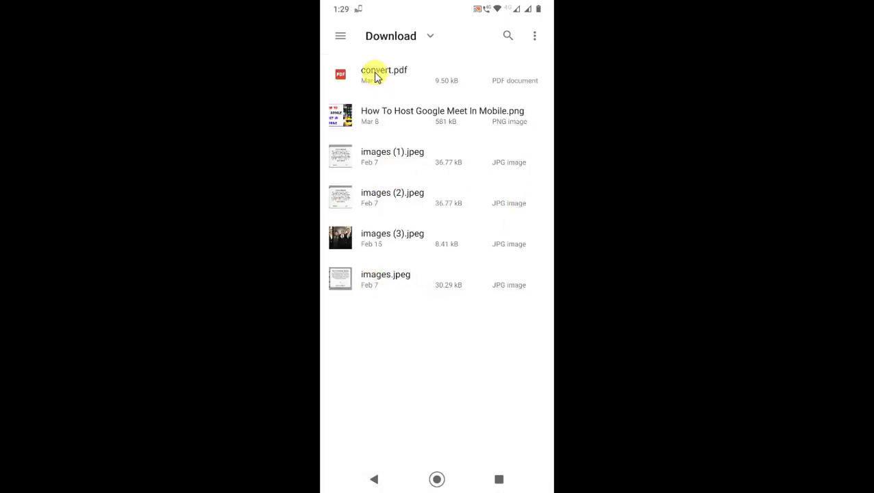
Step: Select all files in the Download folder and upload them to the Mobile photo folder
click(393, 286)
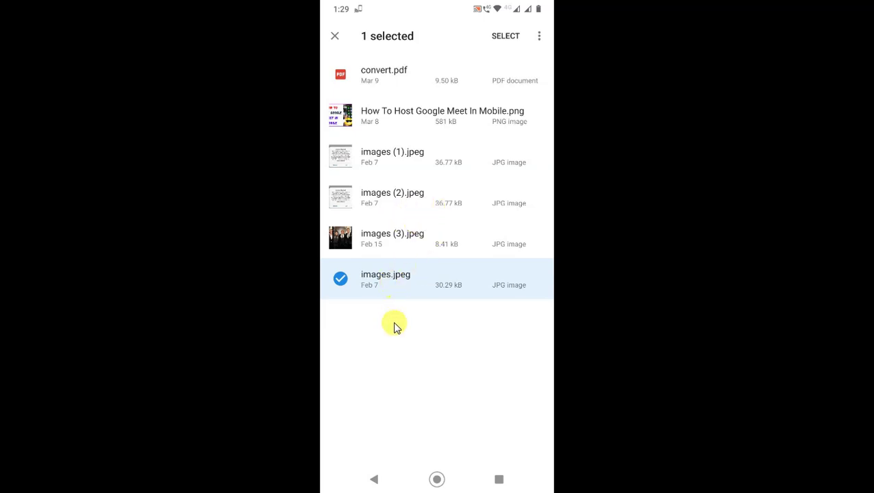
click(404, 315)
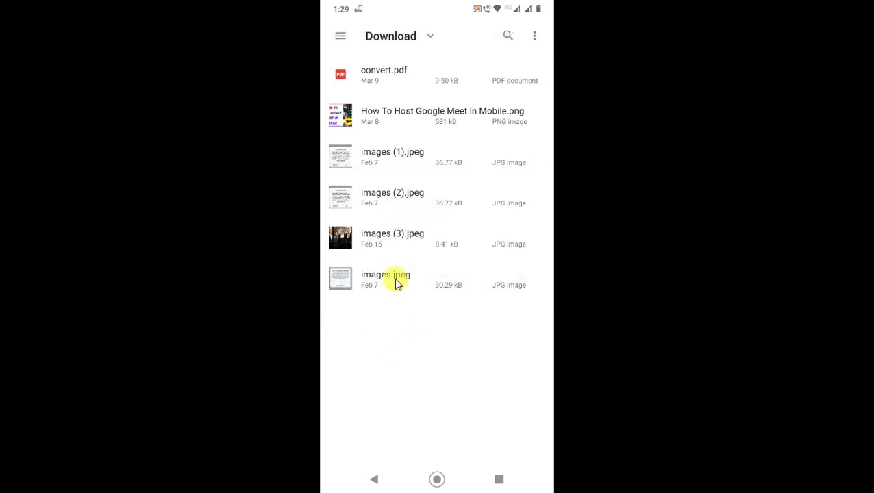
click(398, 284)
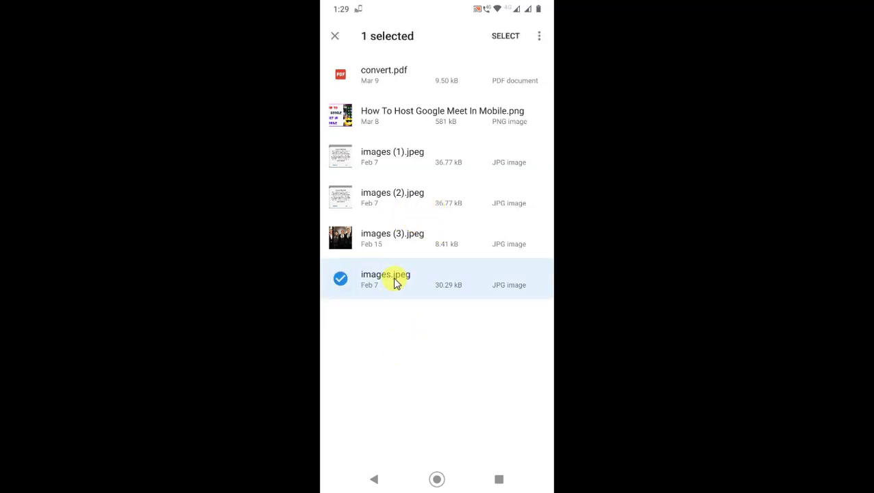
click(539, 36)
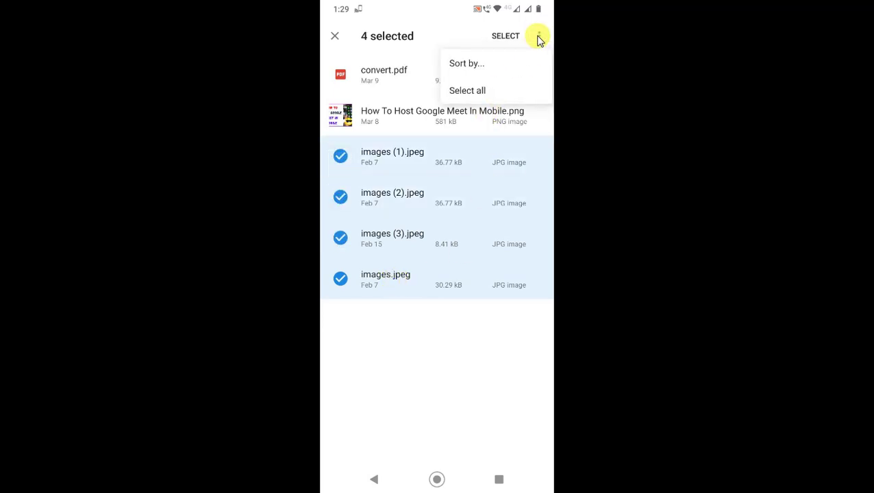
click(460, 91)
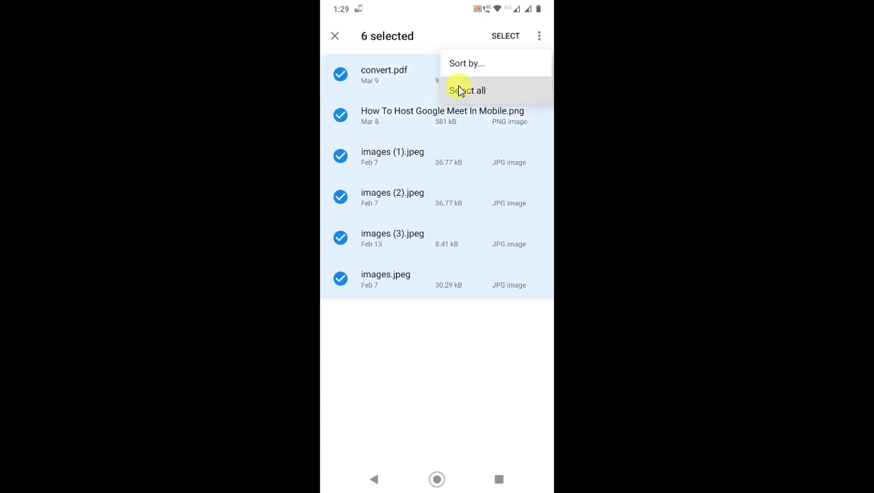
click(507, 38)
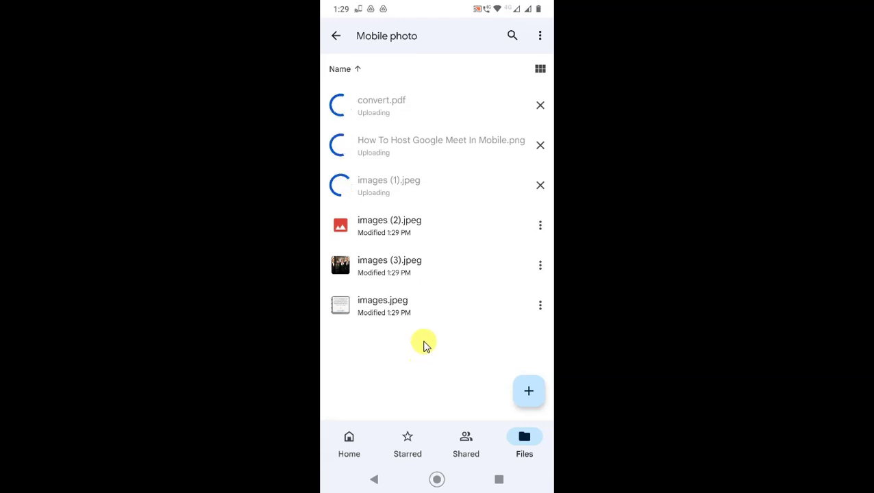
Step: Switch to the Play Store and search it for "file manager"
key(super)
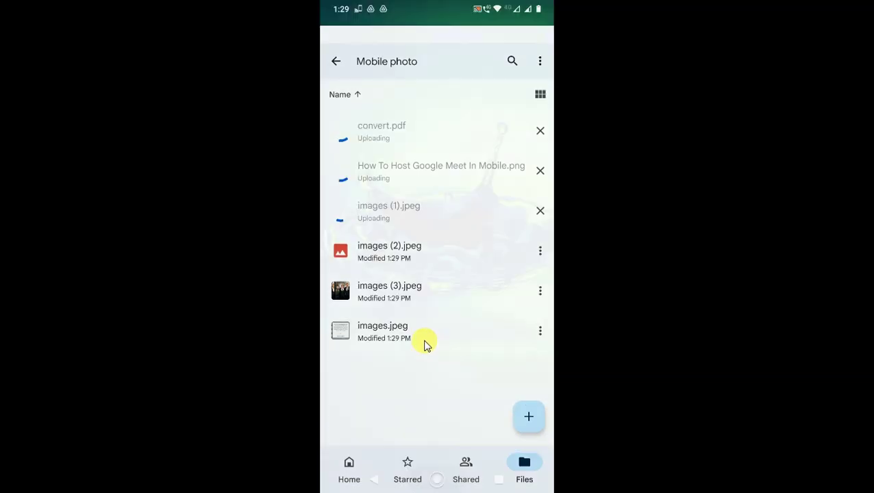
text(Pl)
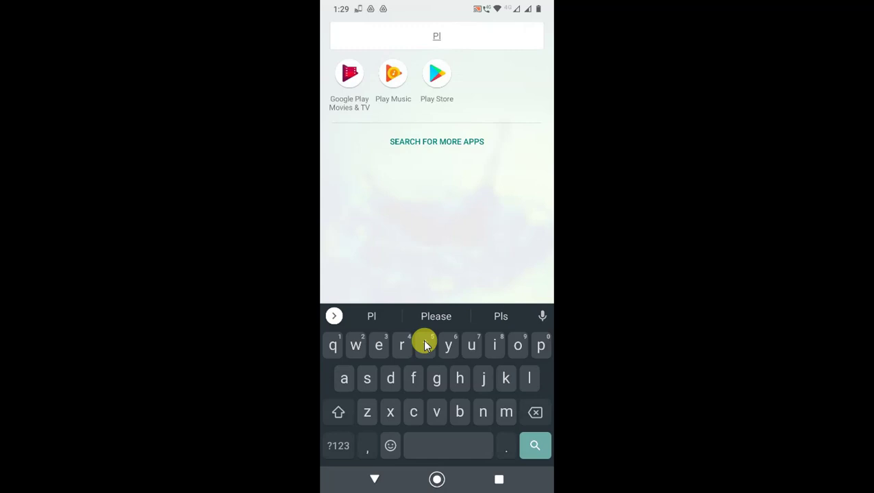
key(Return)
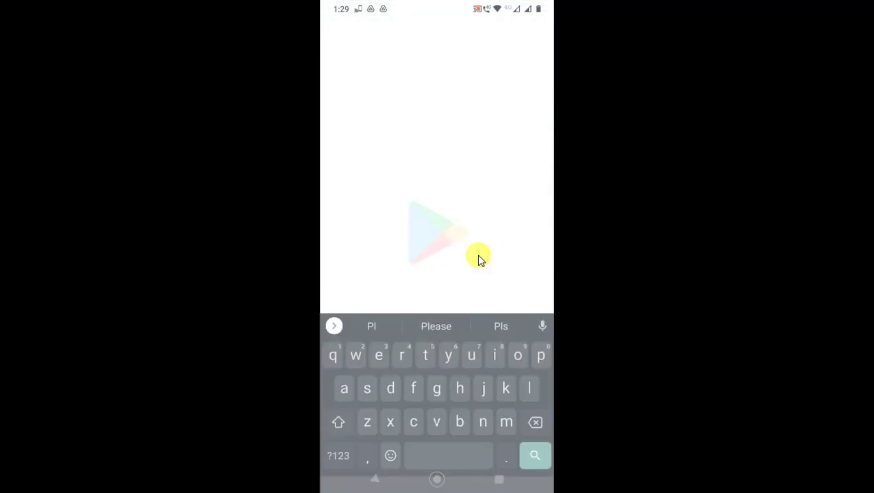
click(413, 41)
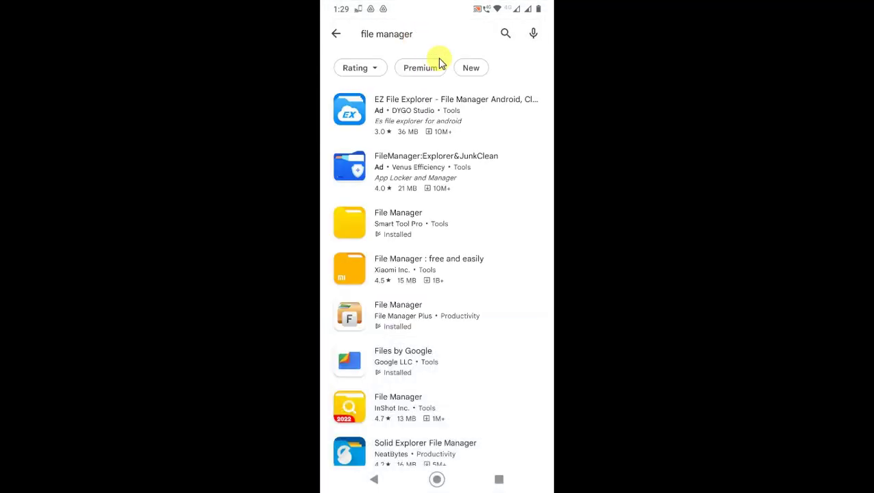
Step: Find the File Manager app by File Manager Plus in the results and launch it
drag(409, 322, 406, 298)
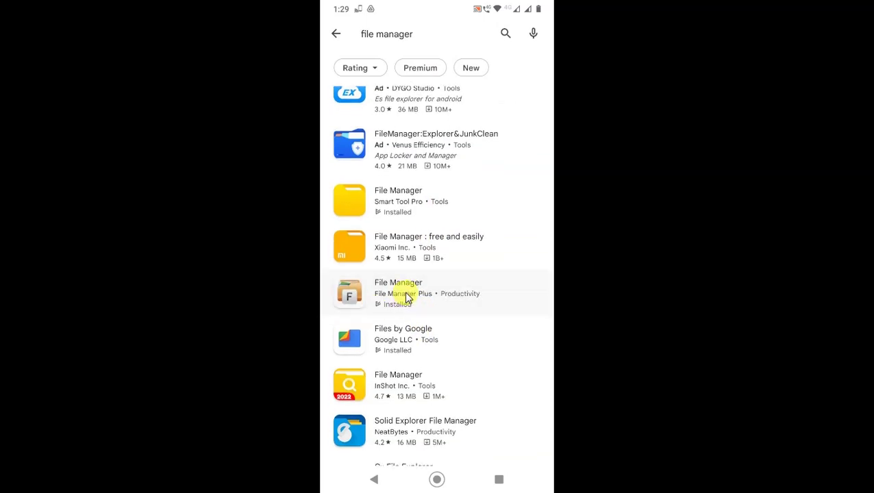
click(416, 302)
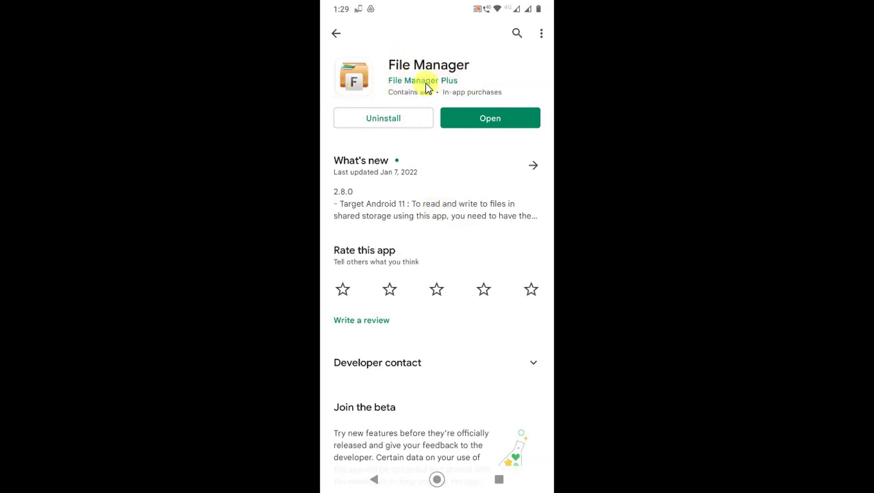
click(480, 121)
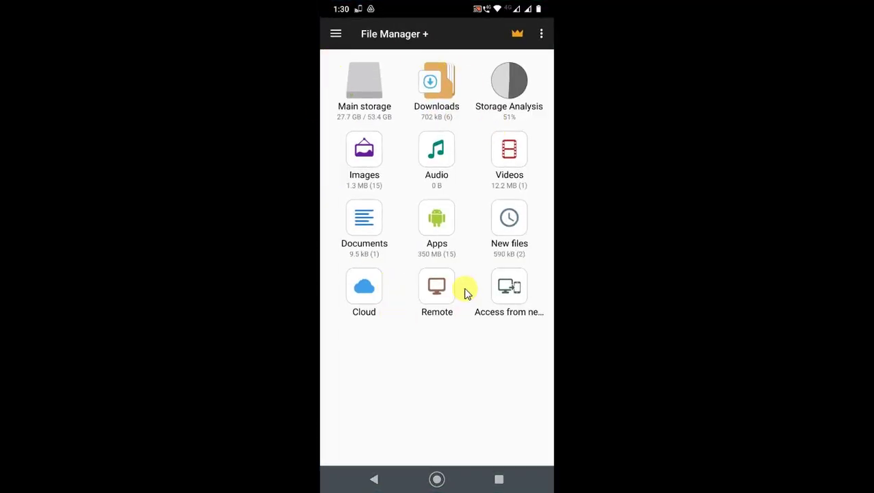
Step: Try to add a cloud location to File Manager + using the existing Google account
click(362, 302)
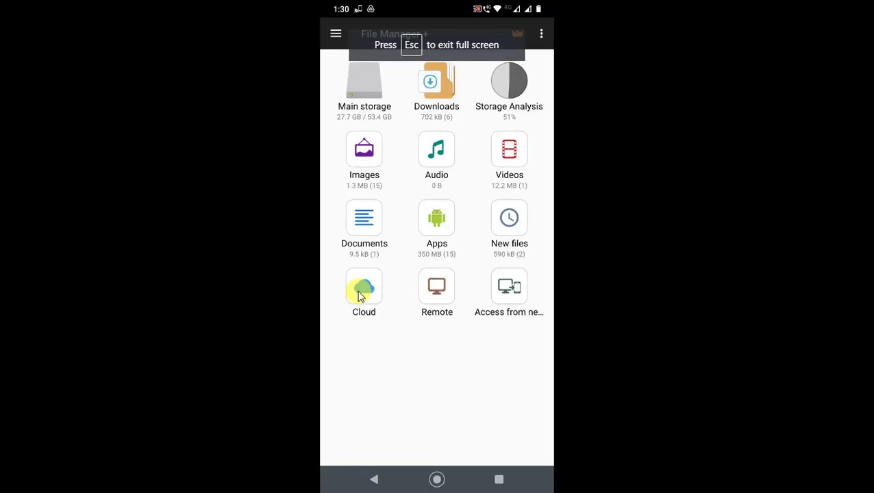
click(362, 301)
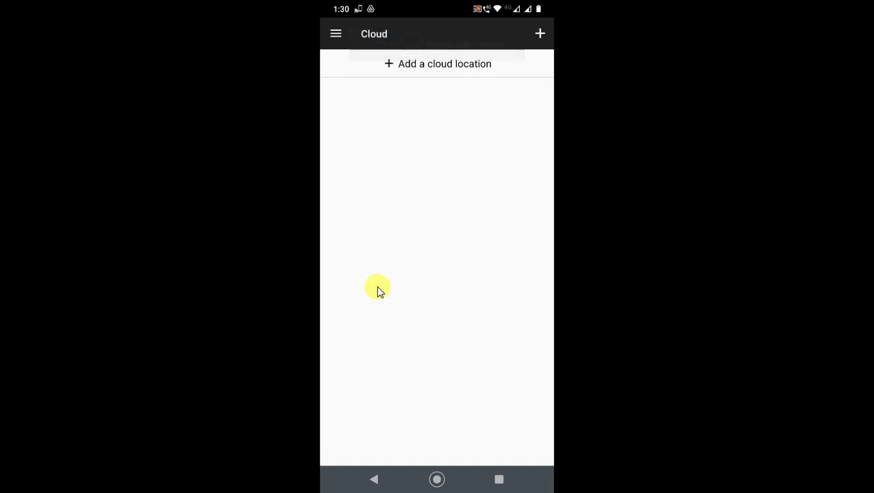
click(388, 70)
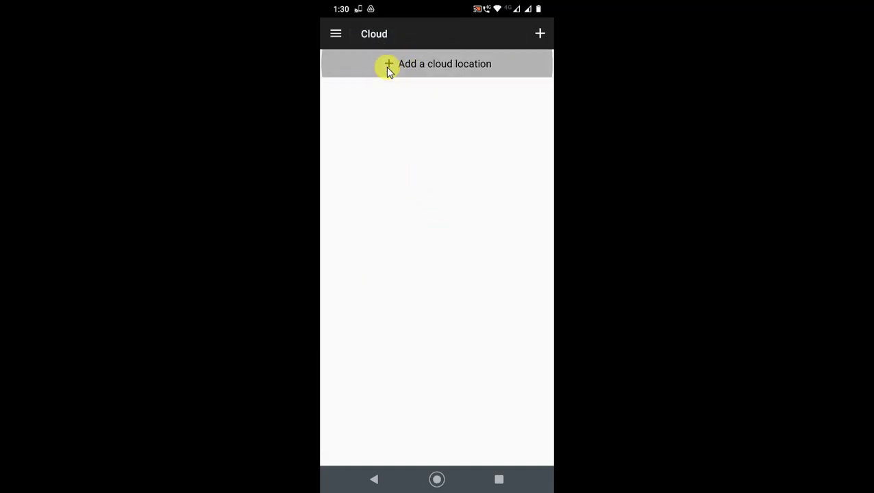
click(381, 213)
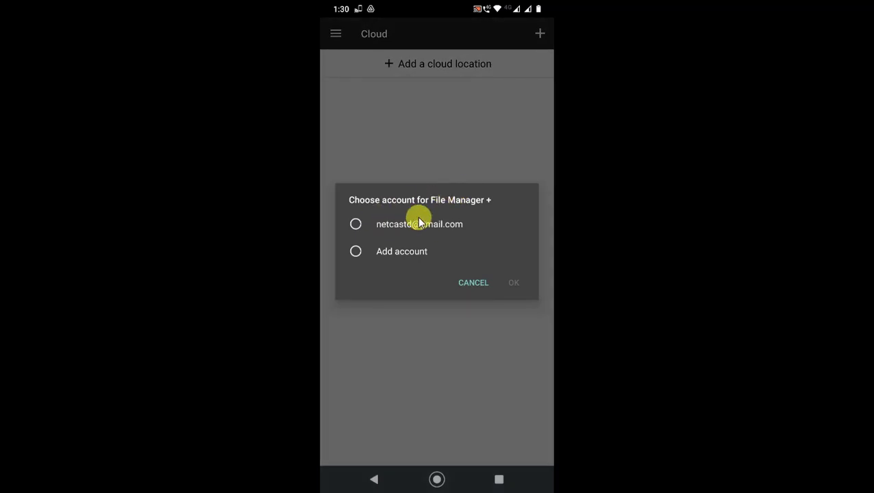
click(429, 222)
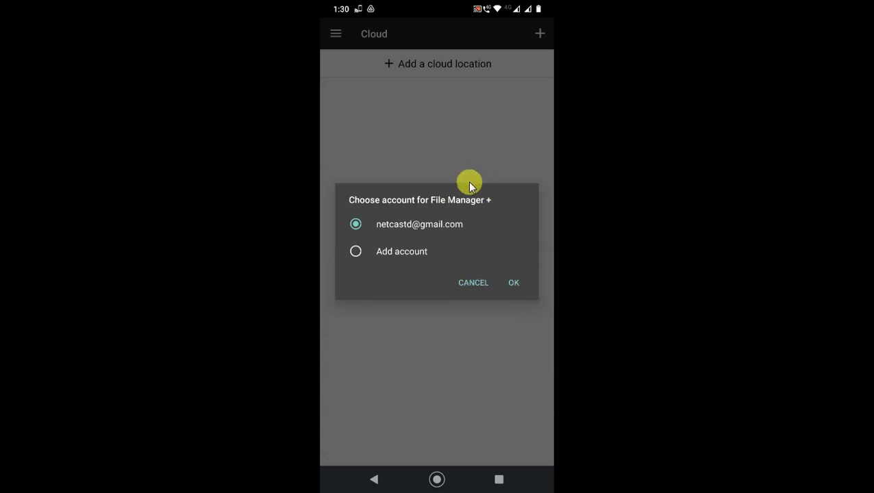
click(514, 285)
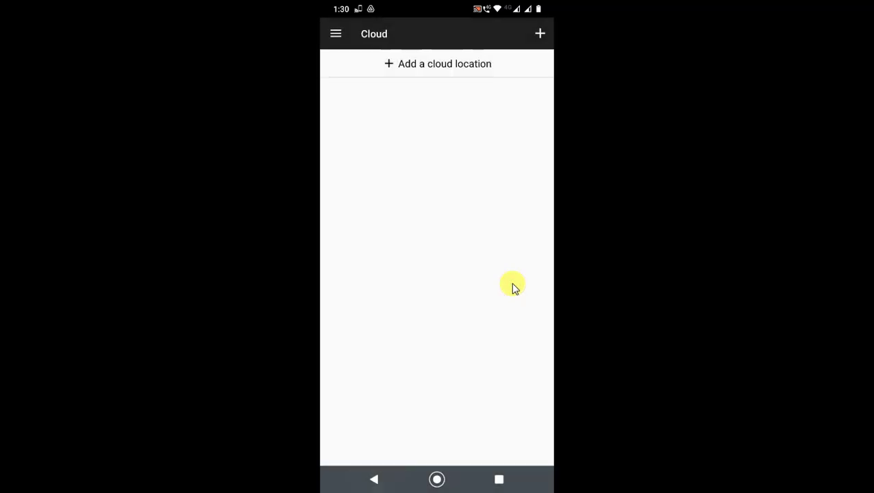
key(Escape)
Step: Open Main storage and examine the additional actions offered for the Movies and Download folders
click(356, 86)
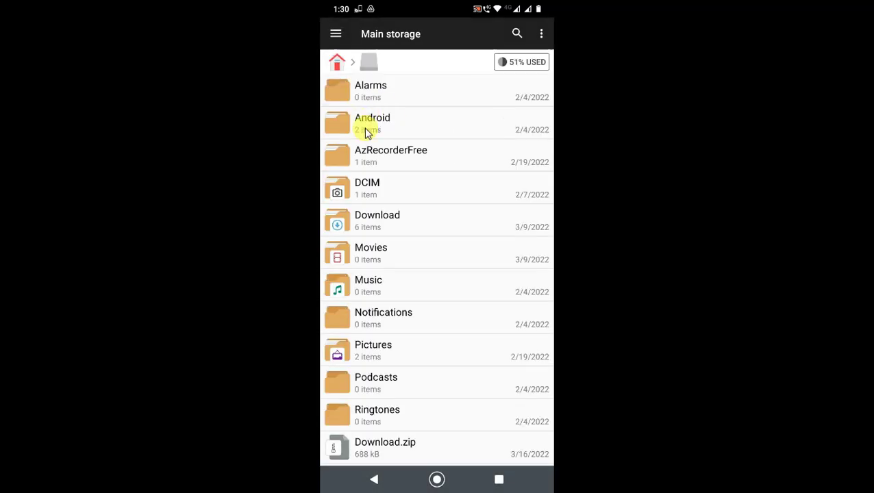
click(405, 255)
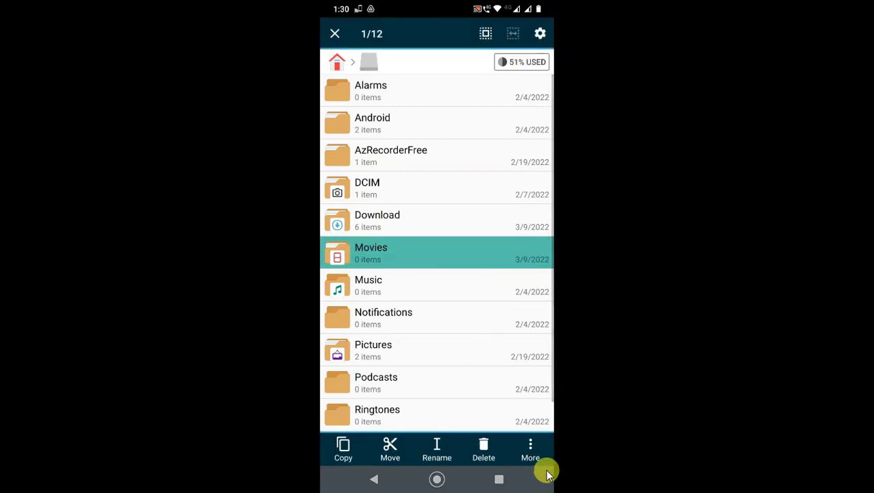
click(529, 450)
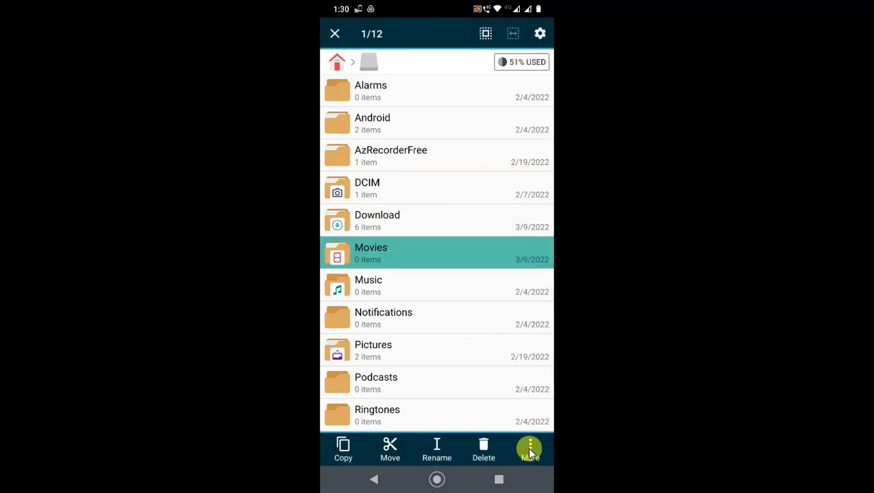
click(547, 261)
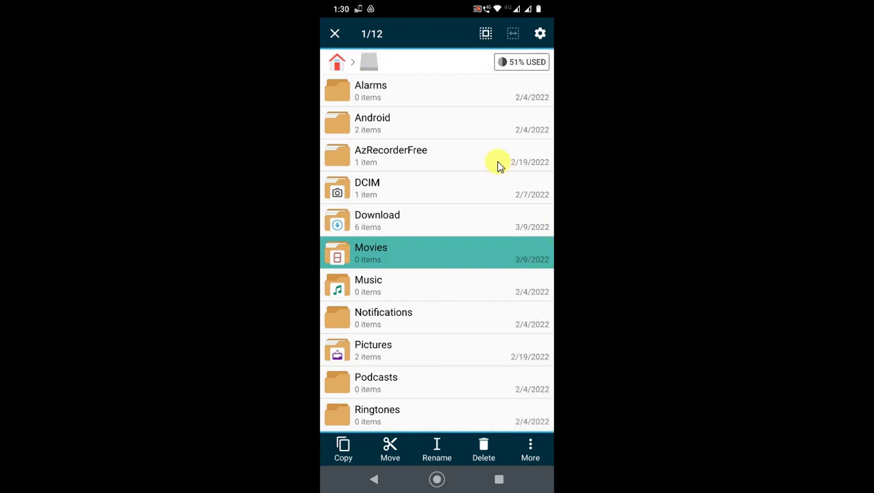
key(Escape)
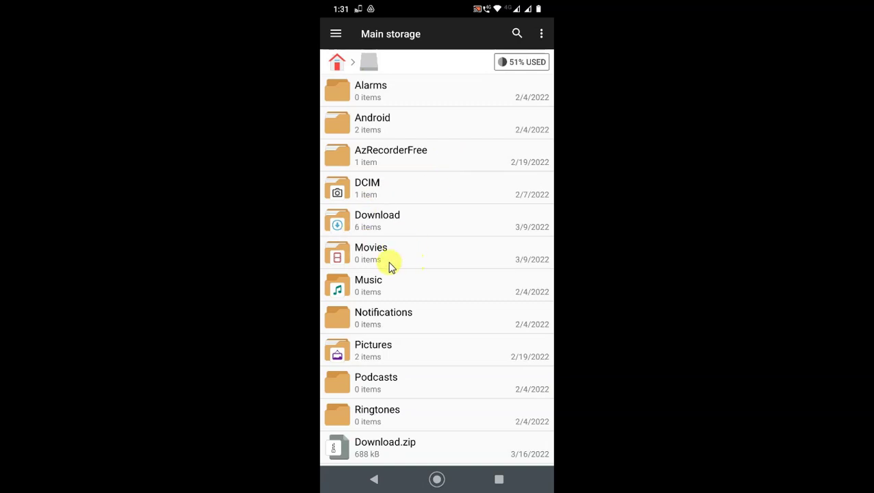
click(397, 224)
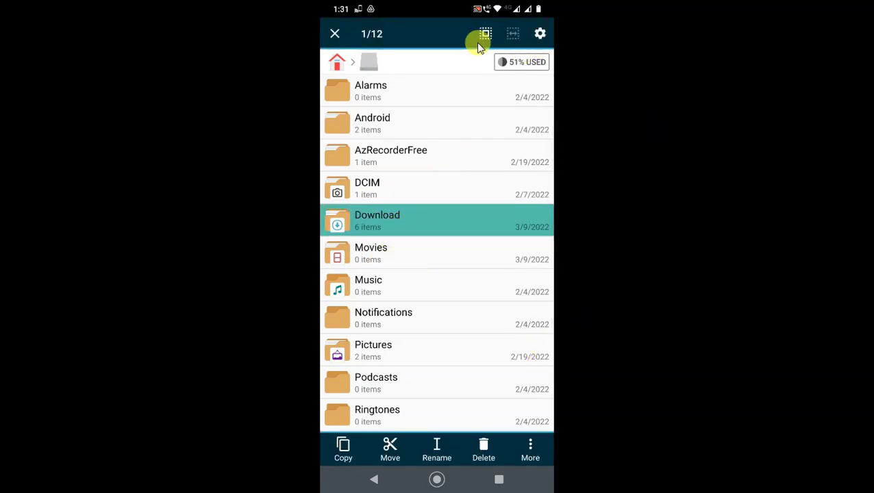
click(531, 447)
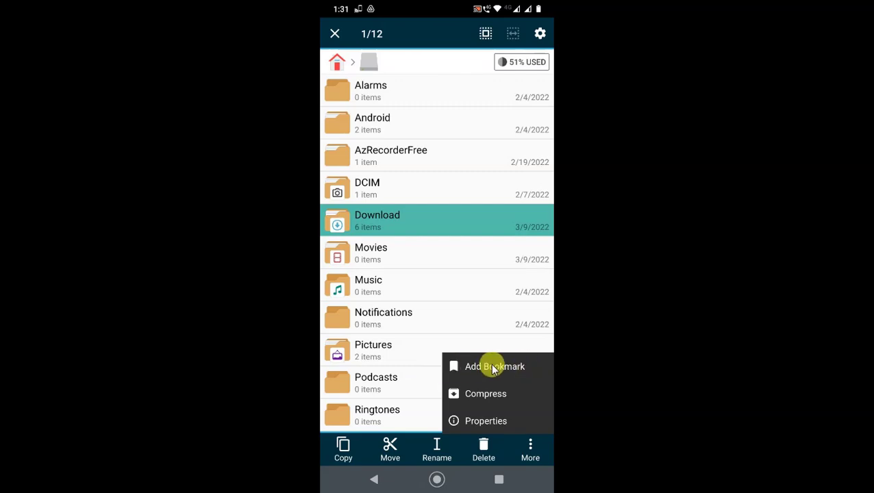
click(405, 225)
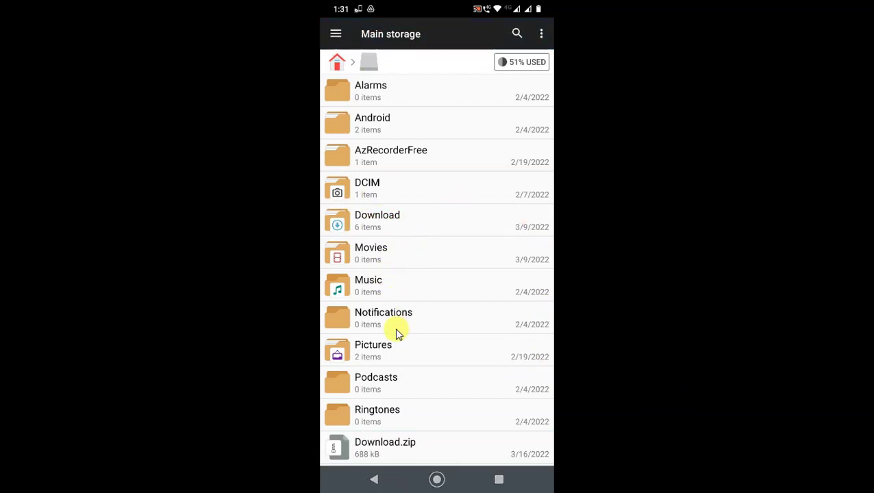
Step: Compress the Movies folder in Main storage into an archive named Movies.zip
click(372, 253)
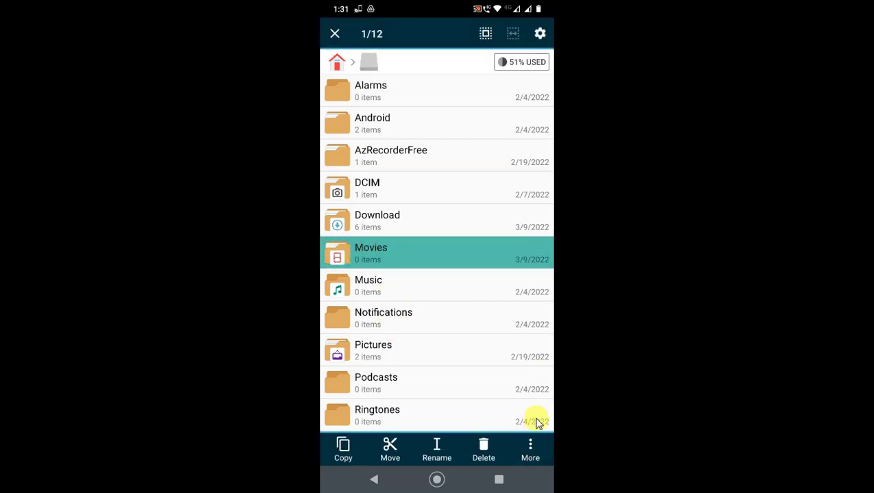
click(531, 447)
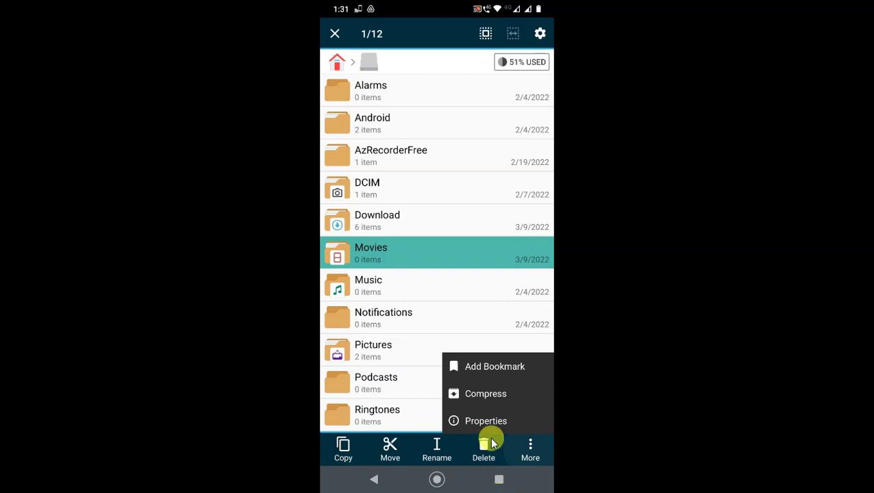
click(485, 394)
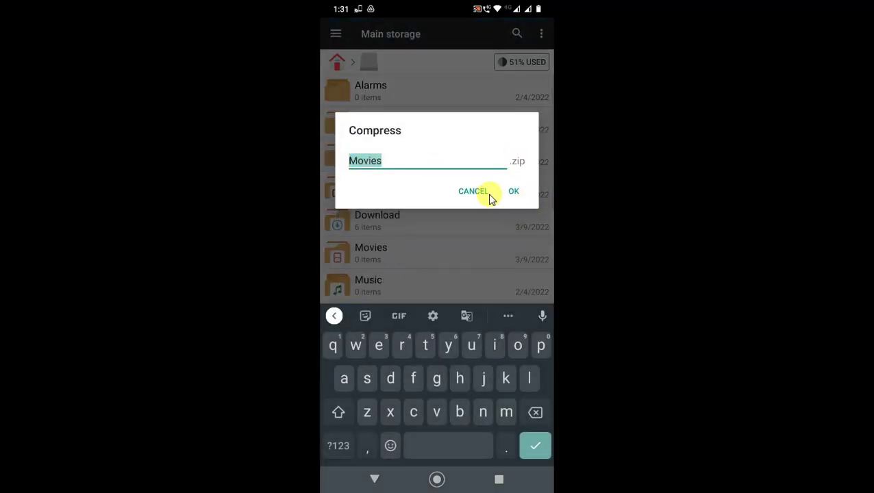
click(514, 191)
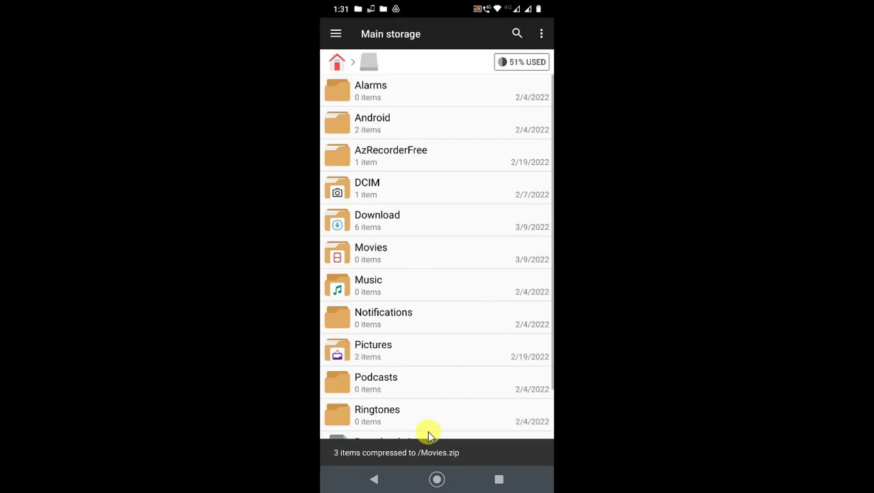
Step: Try to share the Movies.zip archive through Android Beam, accepting to enable NFC
scroll(414, 438, down, 3)
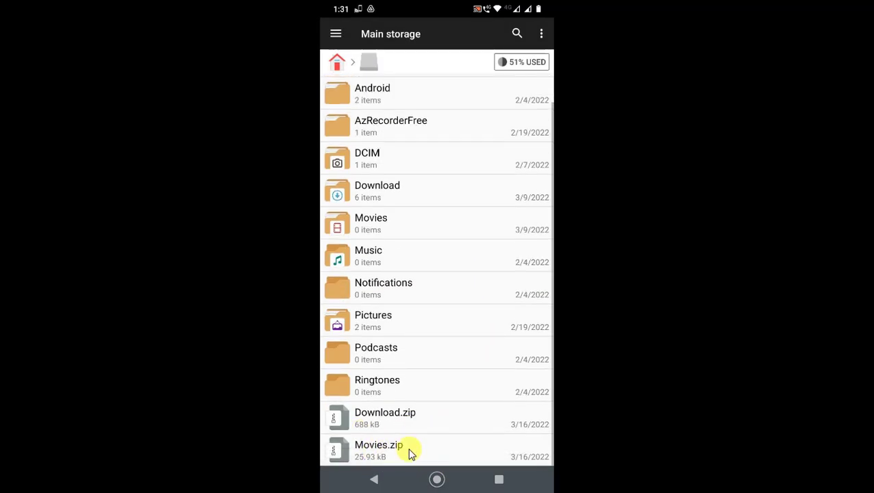
click(410, 454)
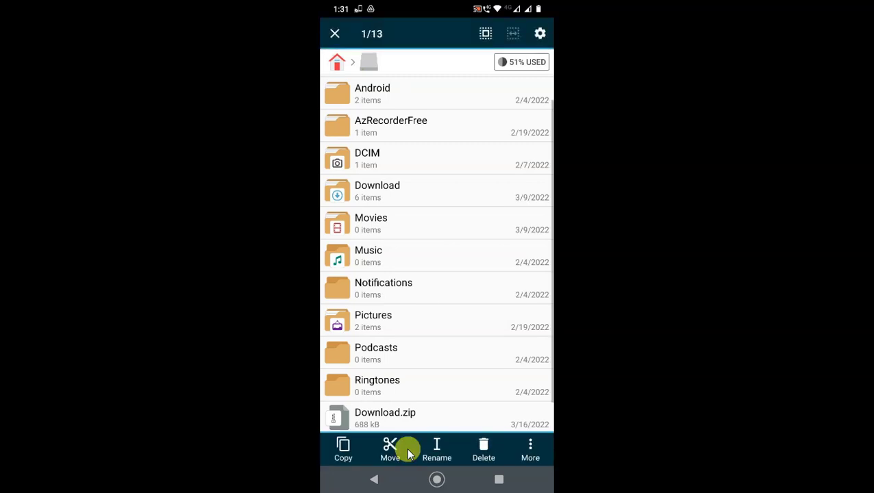
scroll(415, 417, down, 1)
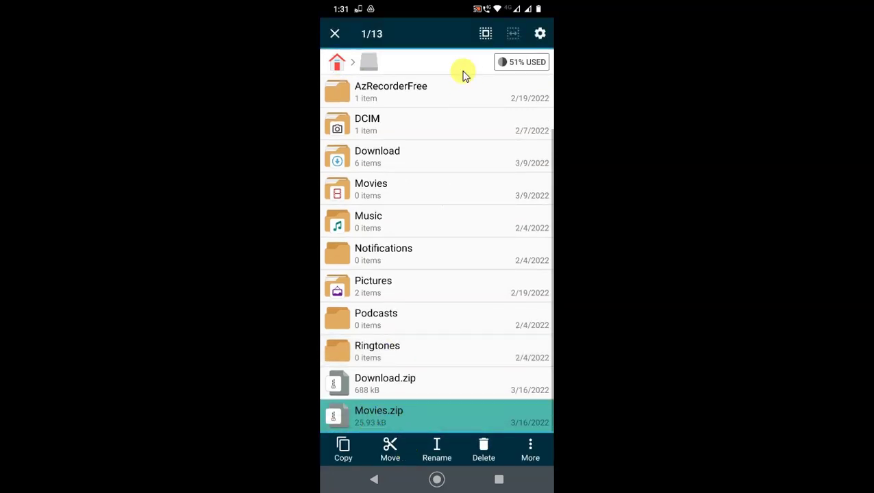
click(506, 442)
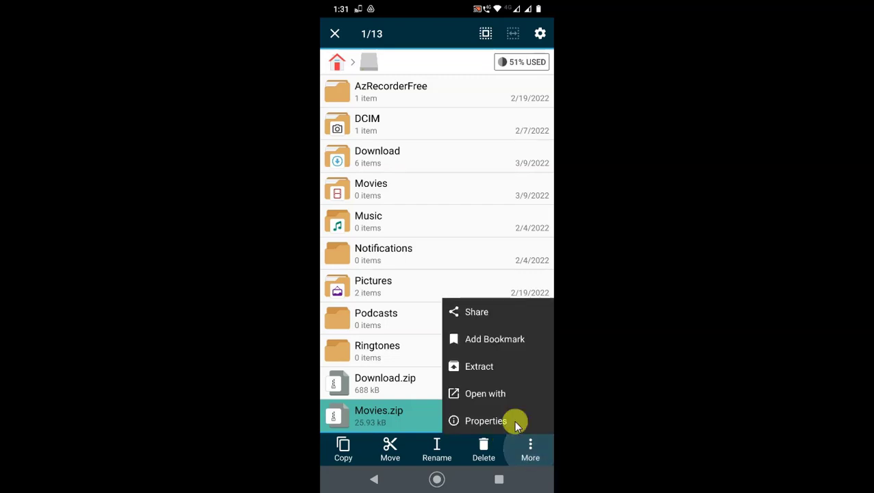
click(509, 313)
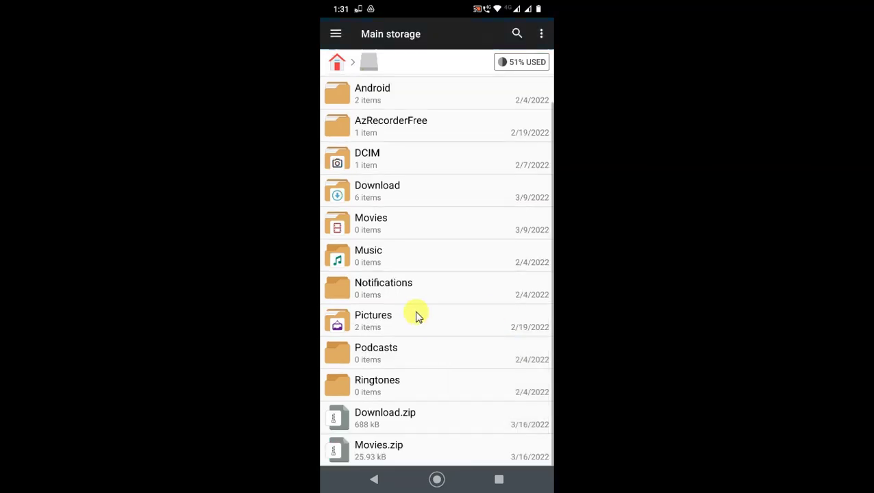
drag(503, 304, 468, 285)
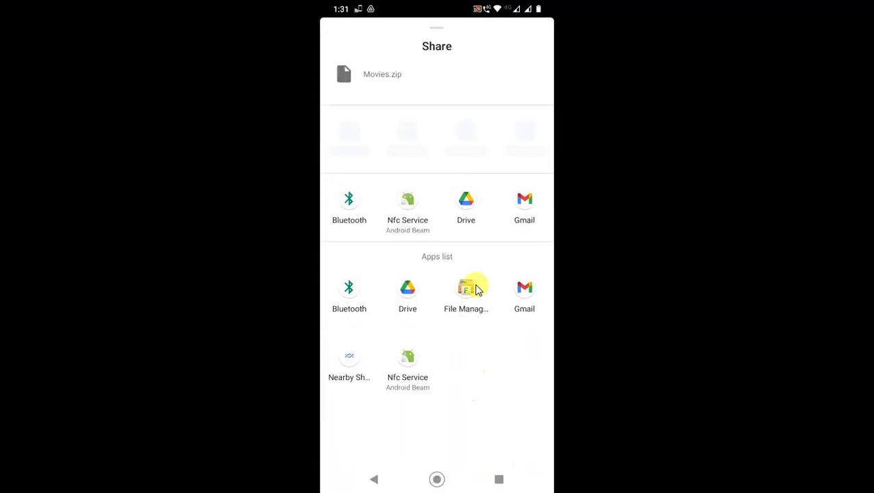
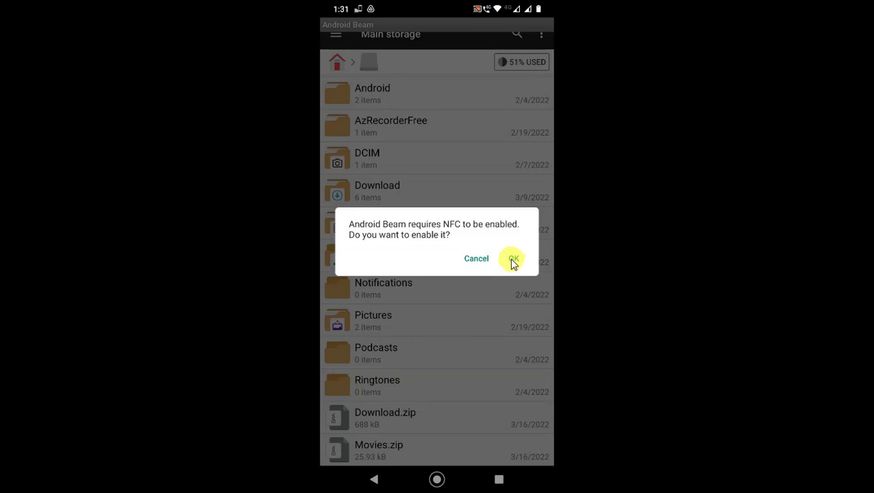
click(513, 260)
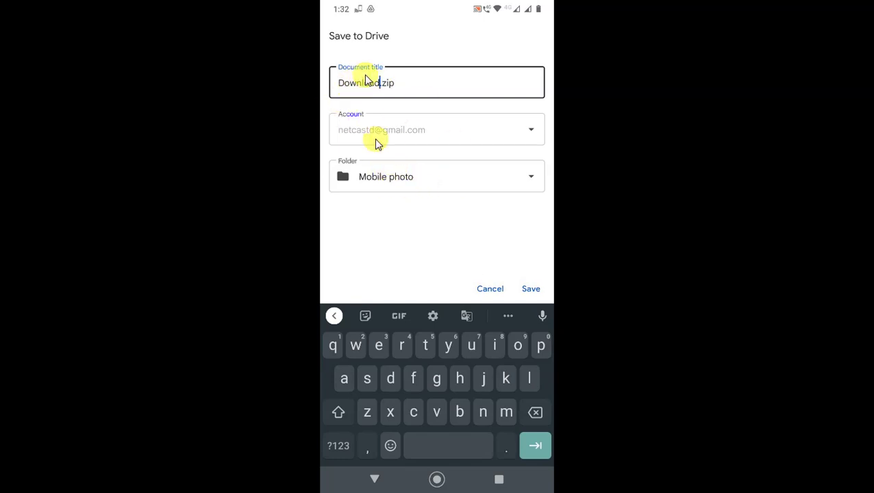
Step: Change the destination folder for Download.zip to My Drive and save the archive to Drive
click(430, 177)
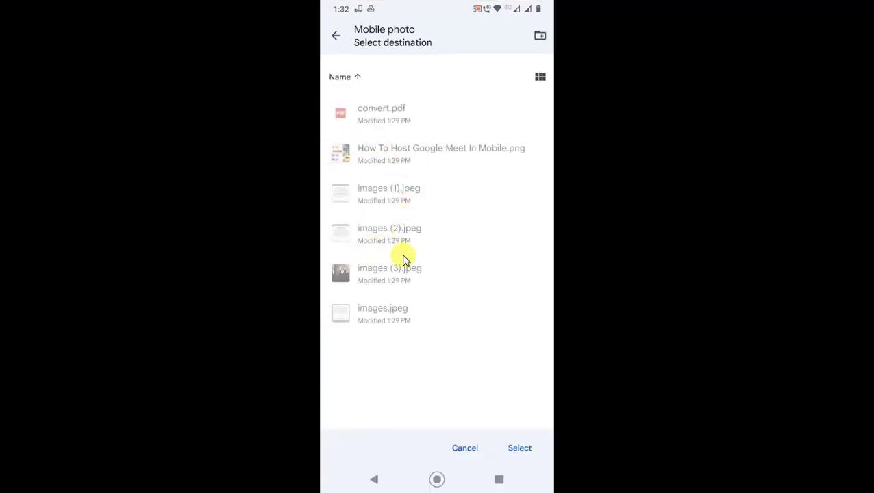
key(Escape)
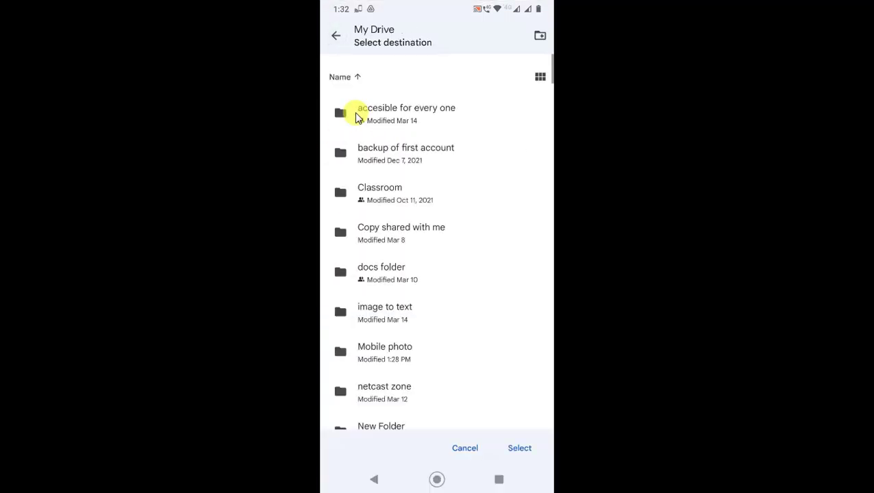
key(Escape)
click(380, 84)
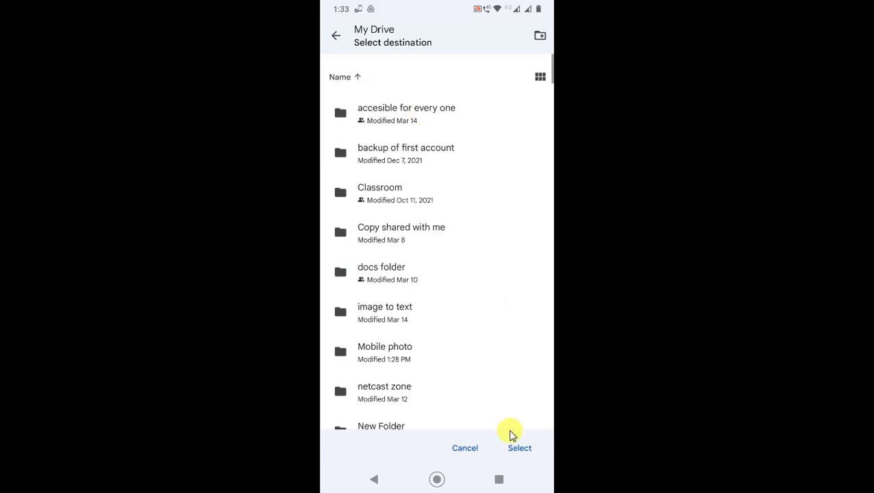
click(519, 445)
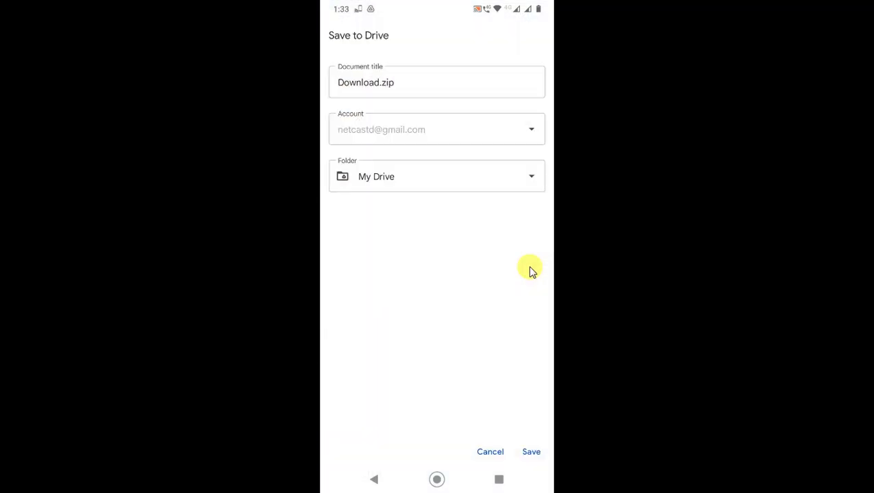
click(528, 452)
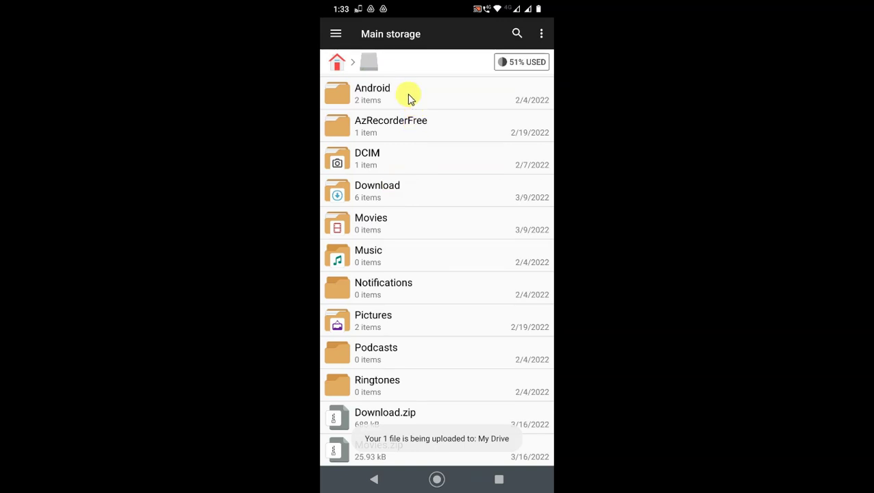
Step: Switch to Google Drive and upload Movies.zip from the moto g(8) plus storage into the Mobile photo folder
click(498, 480)
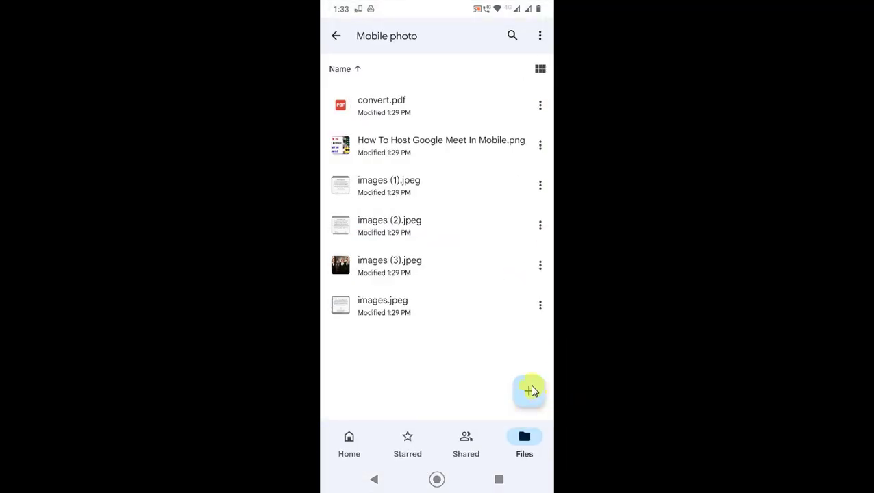
click(531, 390)
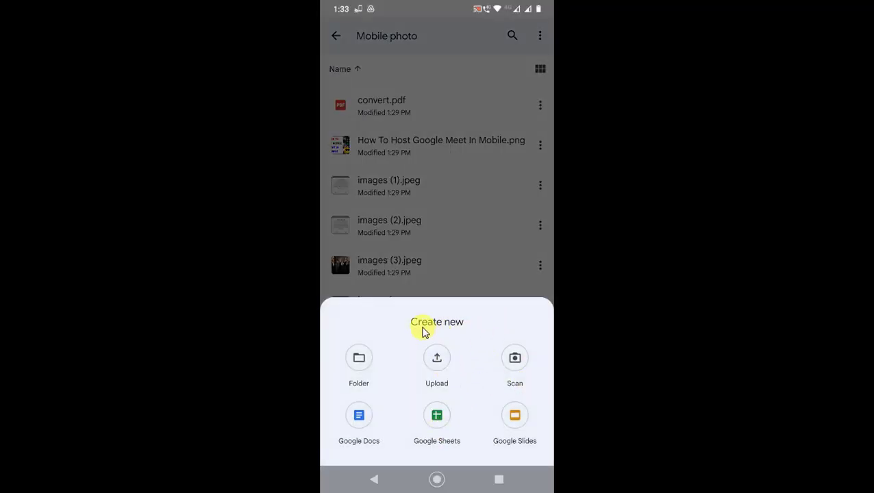
click(437, 363)
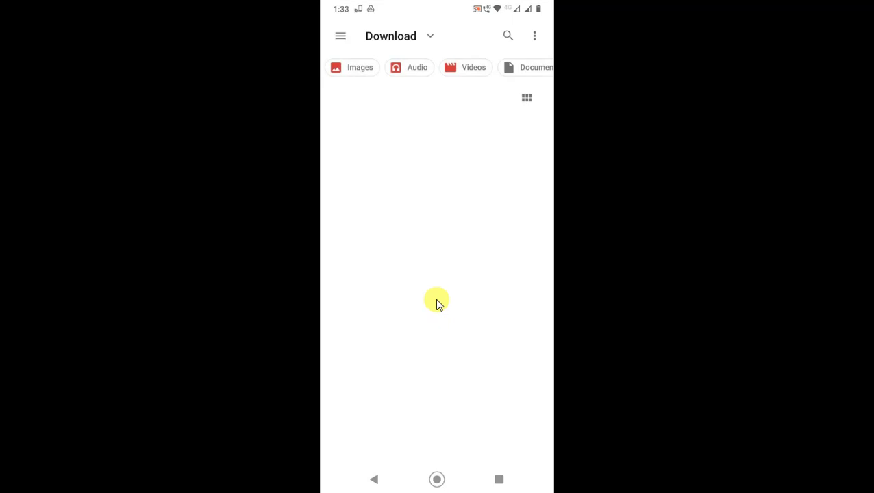
click(341, 37)
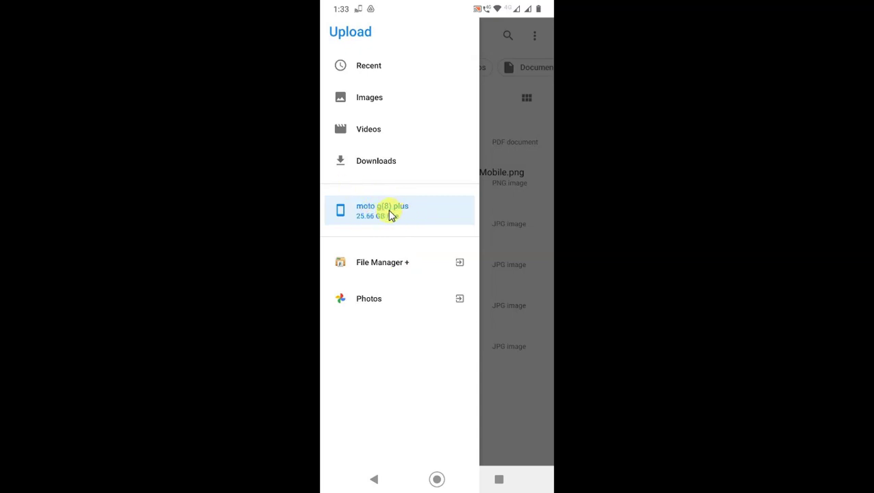
click(403, 223)
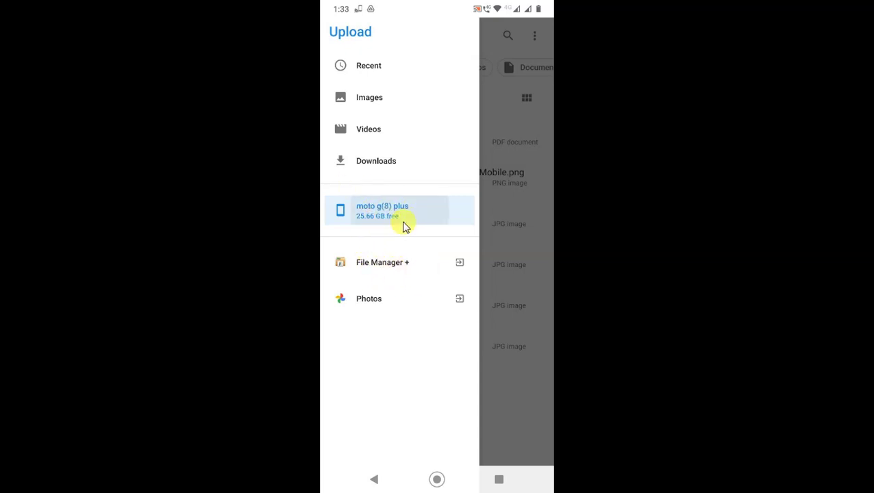
scroll(453, 301, down, 5)
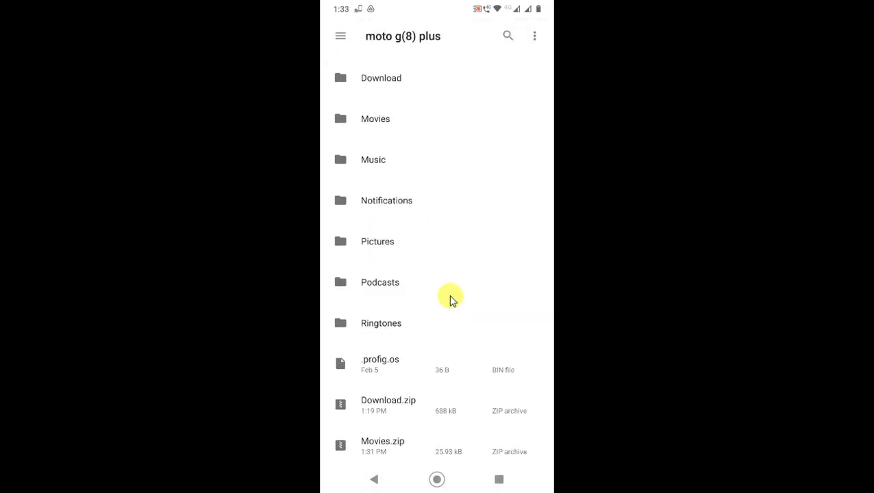
click(383, 447)
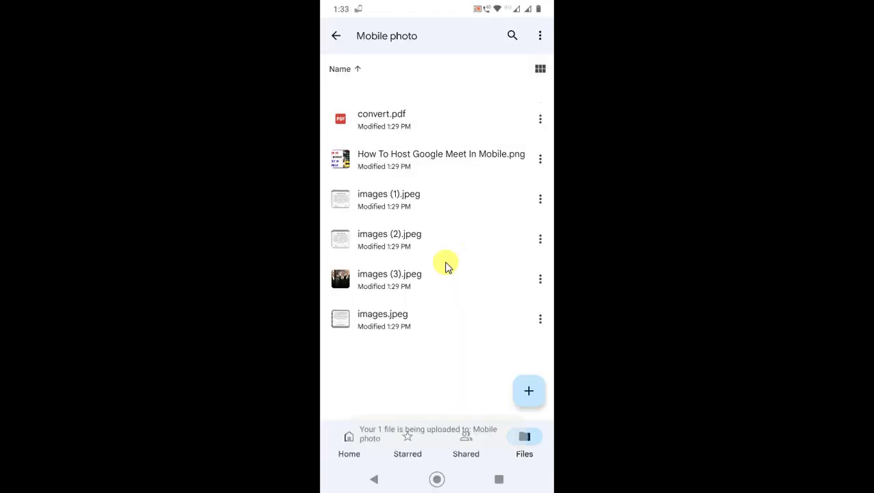